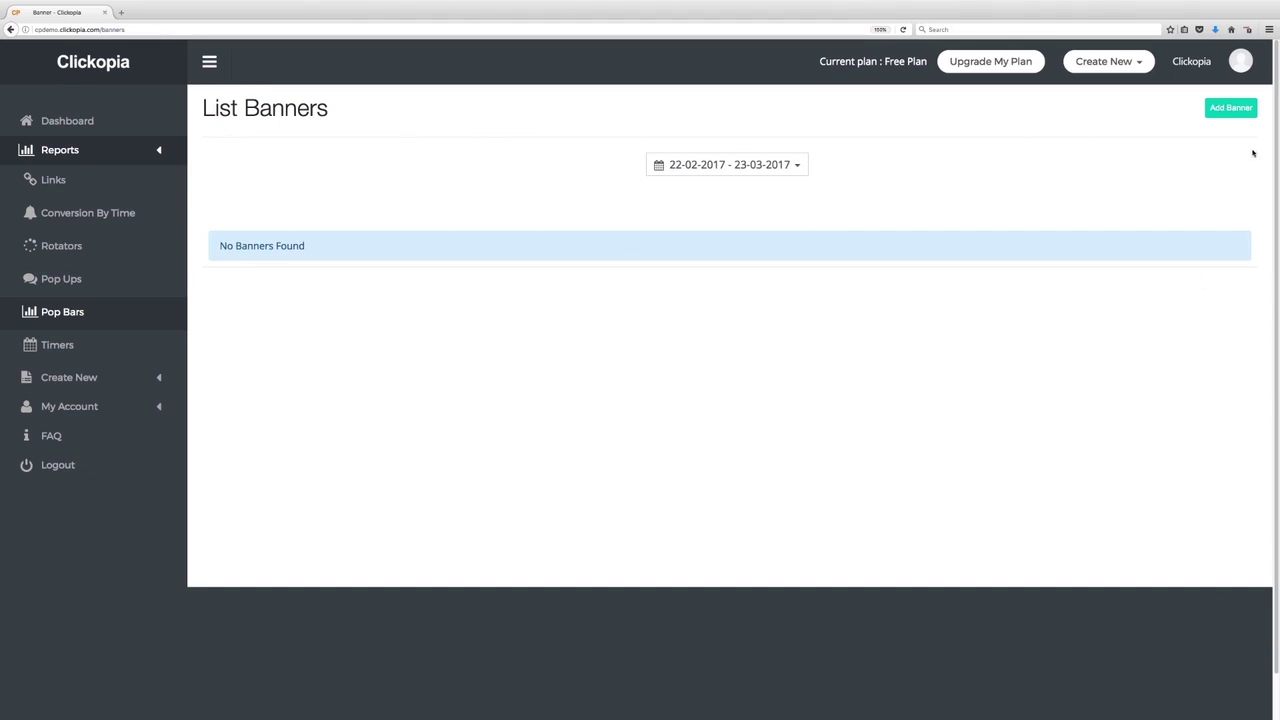
Step: Start a new pop bar banner and name it "demo of pop bars"
click(1230, 108)
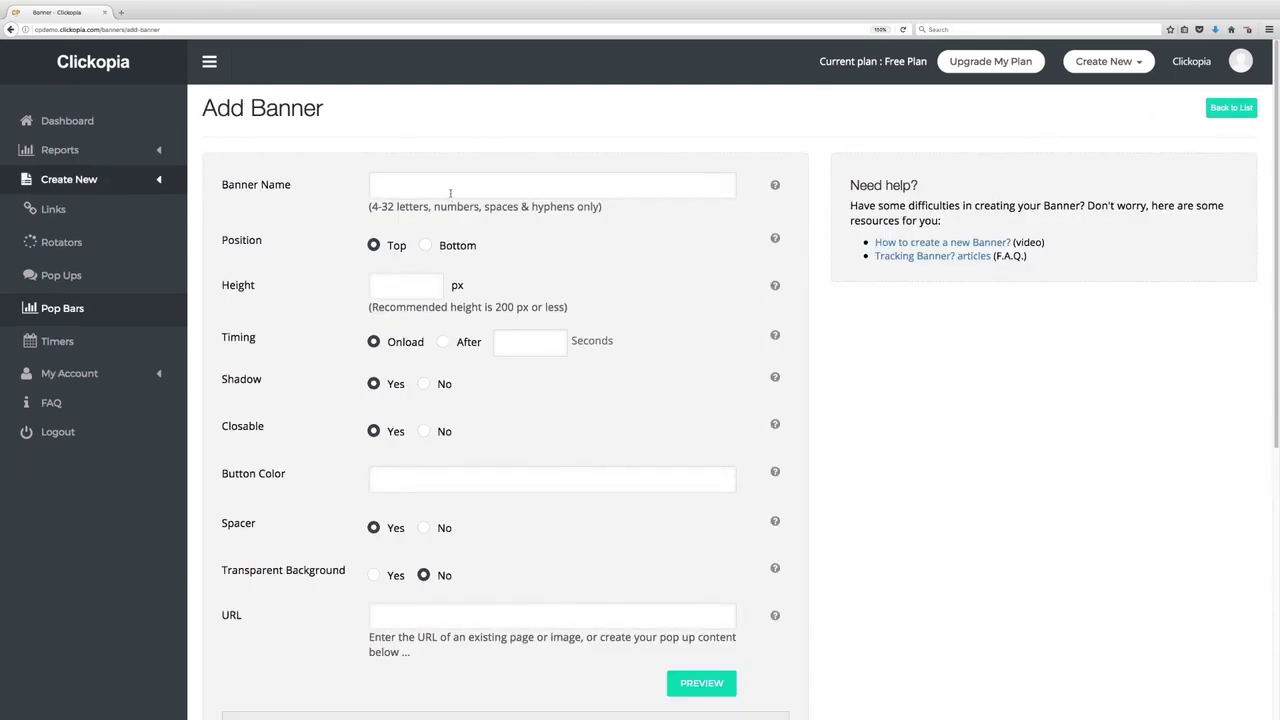
click(451, 193)
text(http)
key(BackSpace)
key(BackSpace)
key(BackSpace)
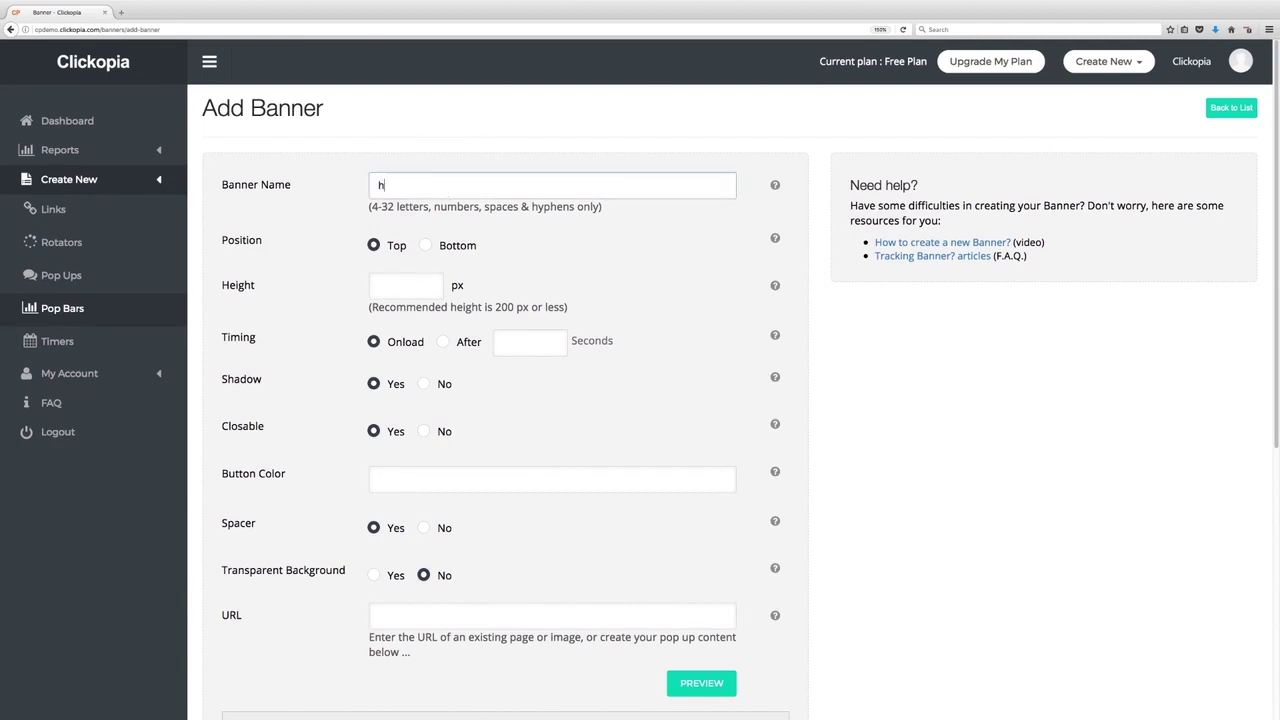
text(demo of pop bars)
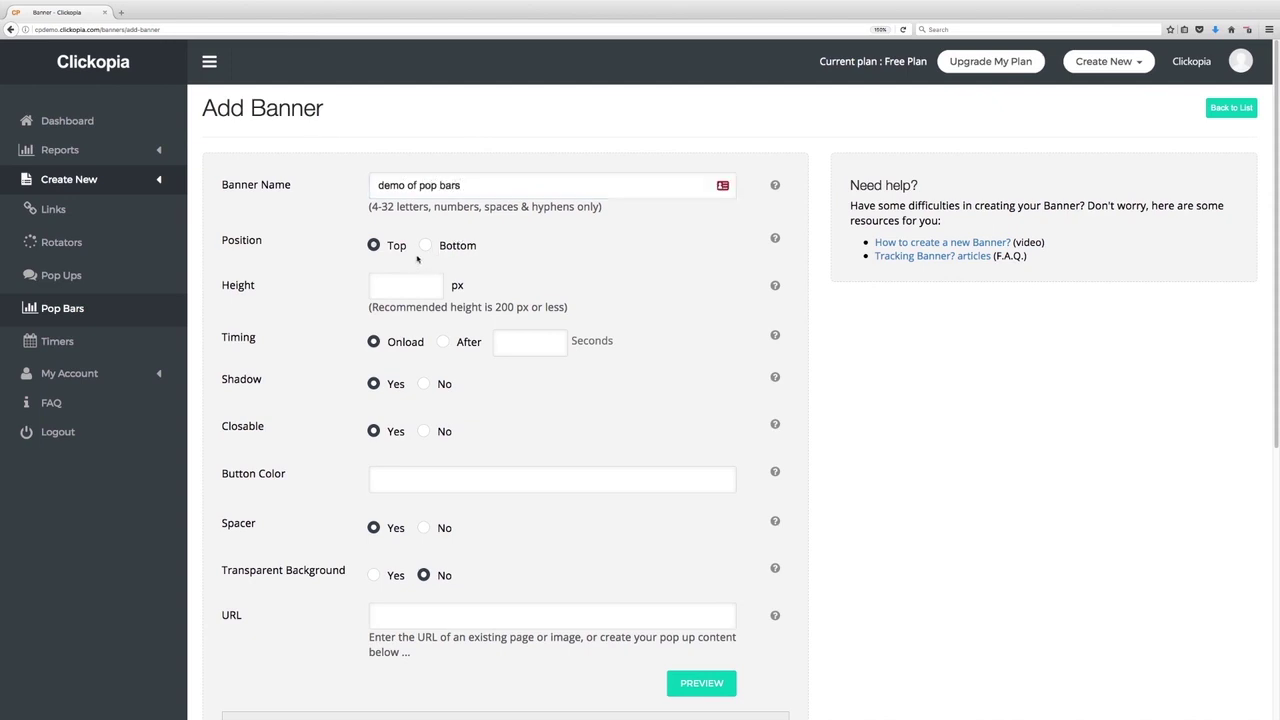
Step: Position the banner at the bottom of the page and set its height to 200 px
click(427, 246)
click(416, 294)
text(200)
scroll(351, 357, down, 2)
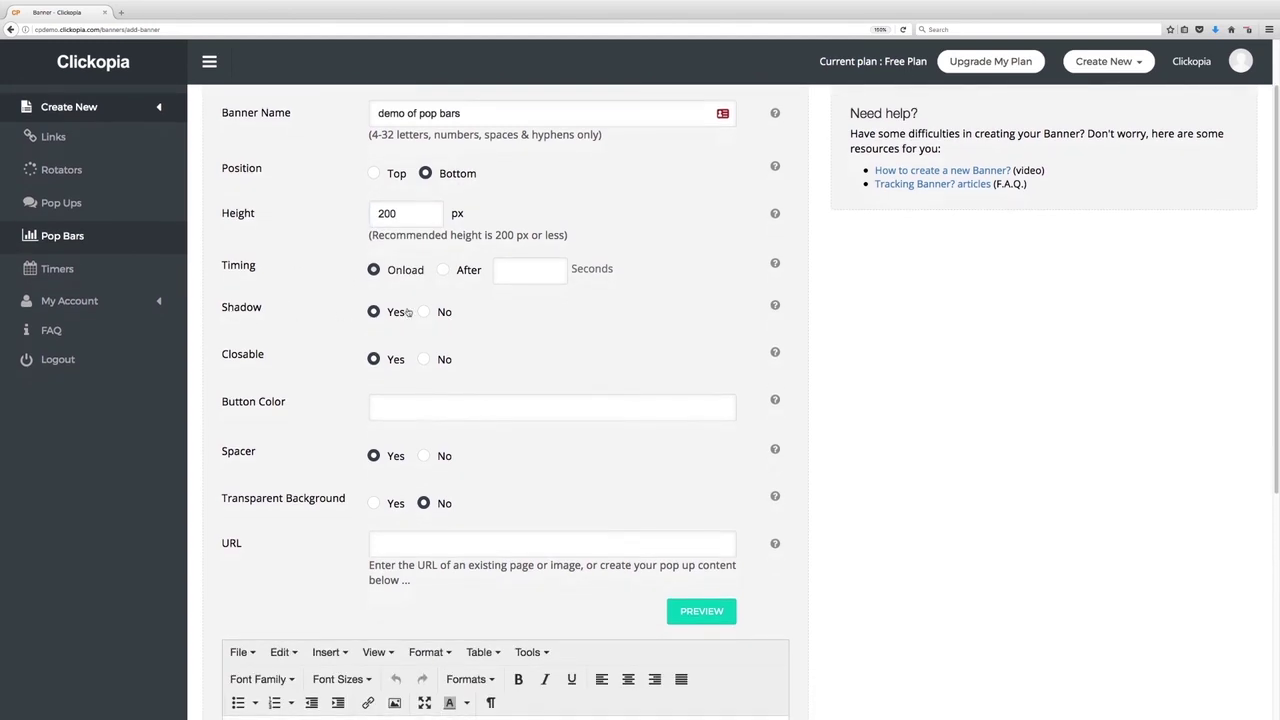
Step: Set the banner's button color to magenta ff0fff
mouse_move(773, 309)
click(425, 406)
click(495, 425)
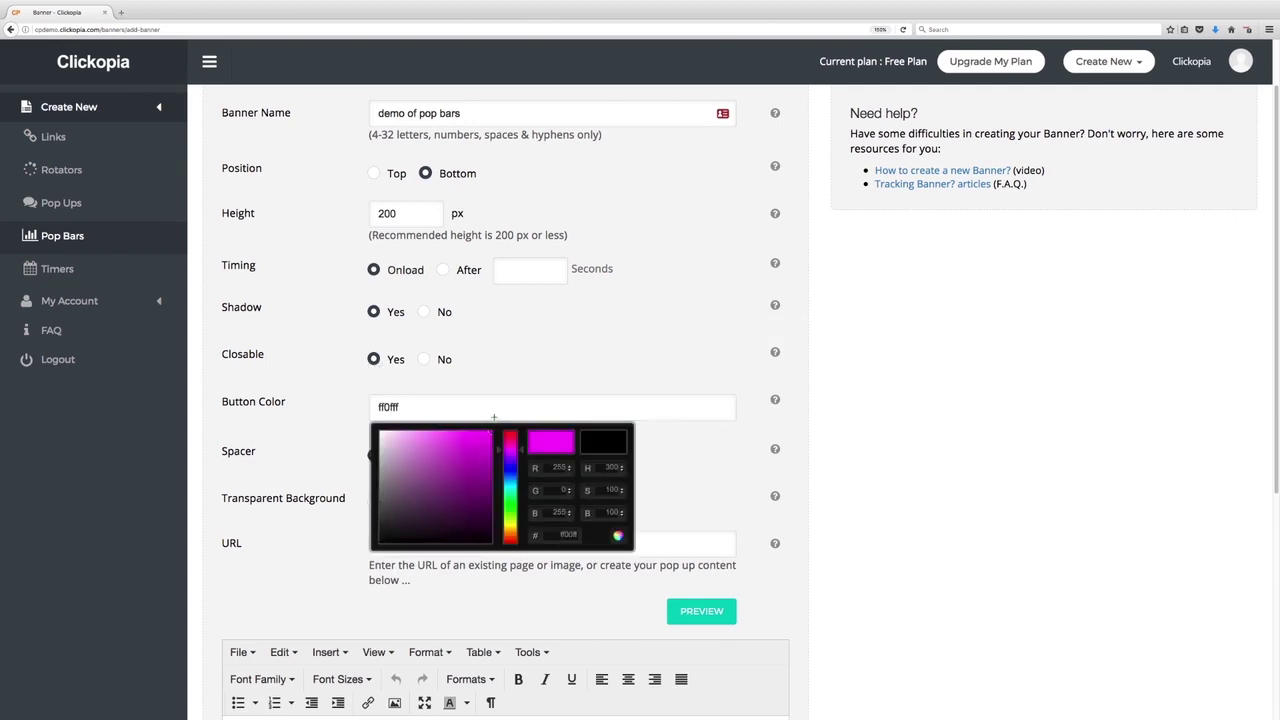
click(586, 375)
scroll(482, 392, down, 2)
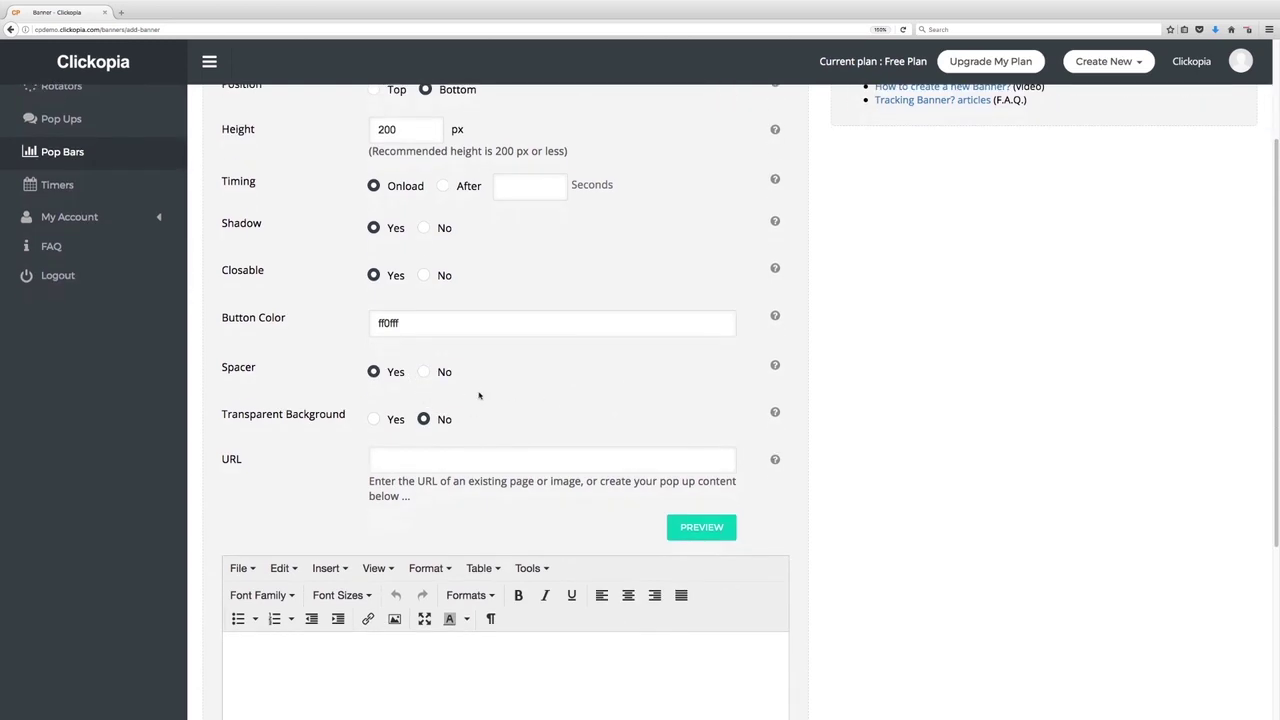
click(424, 372)
click(391, 374)
click(391, 419)
click(425, 420)
click(432, 458)
scroll(432, 458, down, 5)
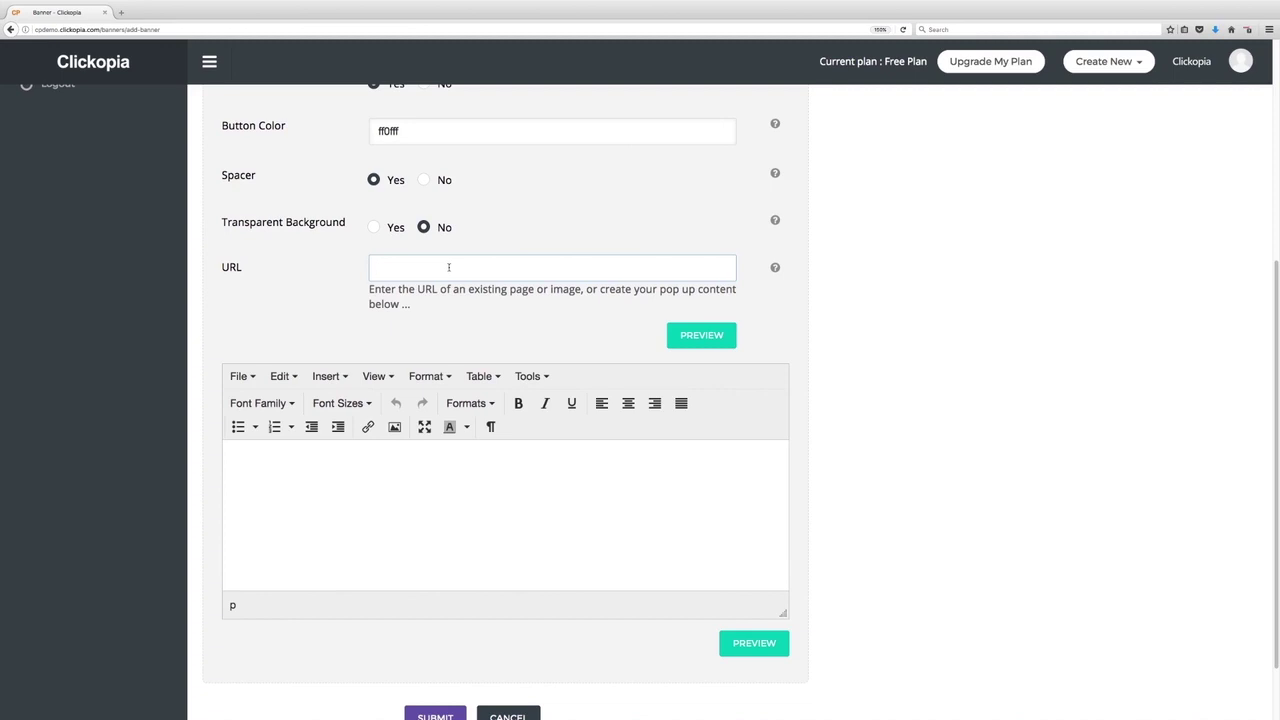
text(http:s//snaptactix.com)
click(688, 339)
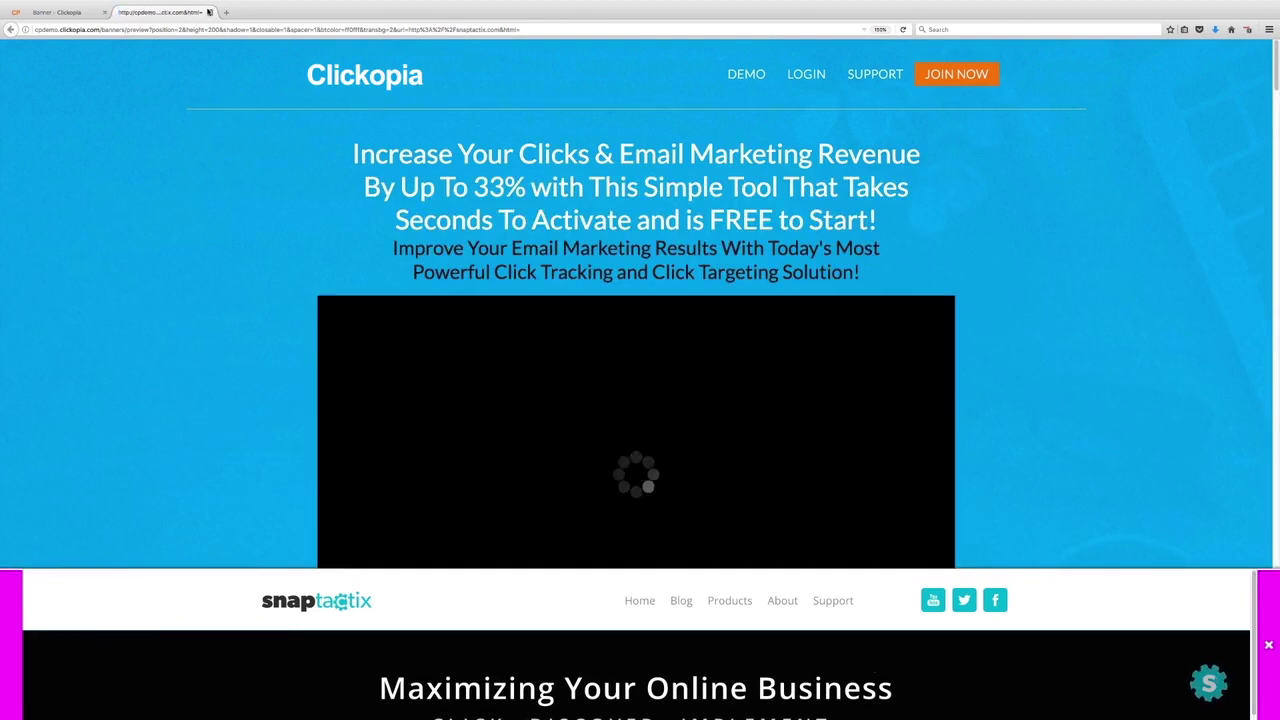
click(209, 12)
Step: Clear the banner's URL and write "Hey this a demo!" as its custom content
triple_click(640, 264)
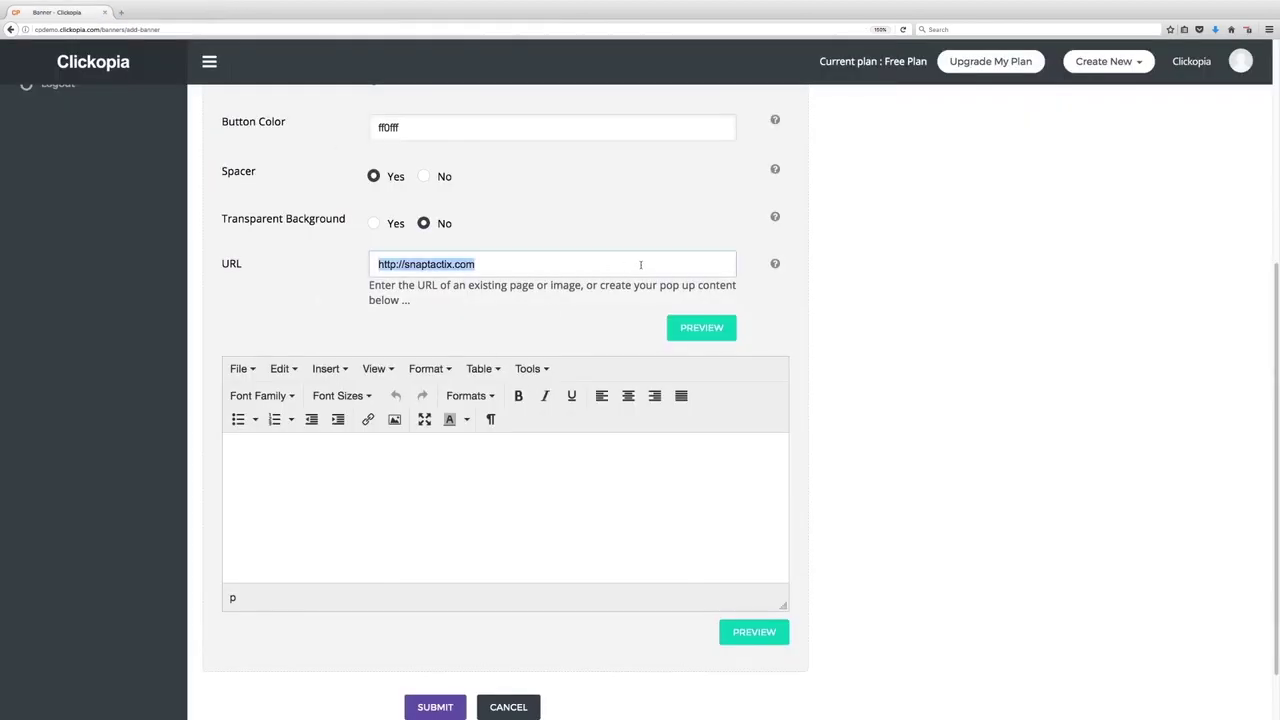
key(BackSpace)
click(507, 501)
text(Hey)
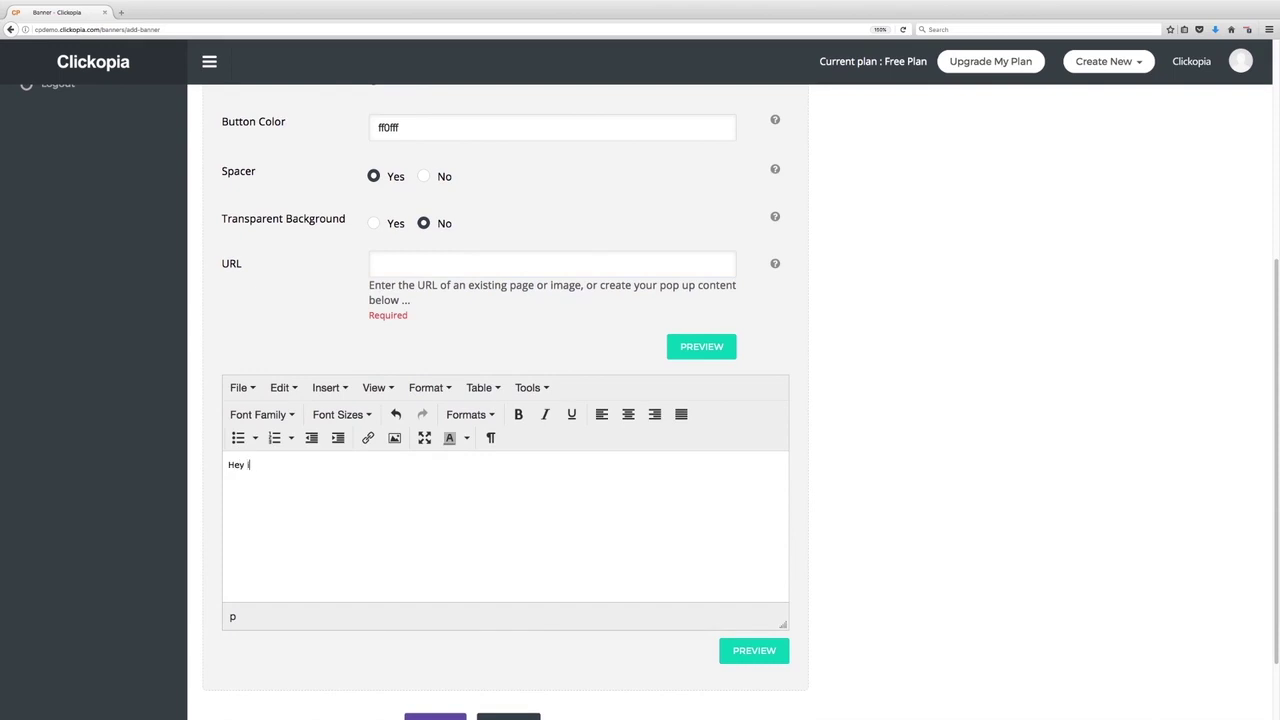
text( this a demo!)
Step: Preview the banner with its custom content and submit it
click(767, 650)
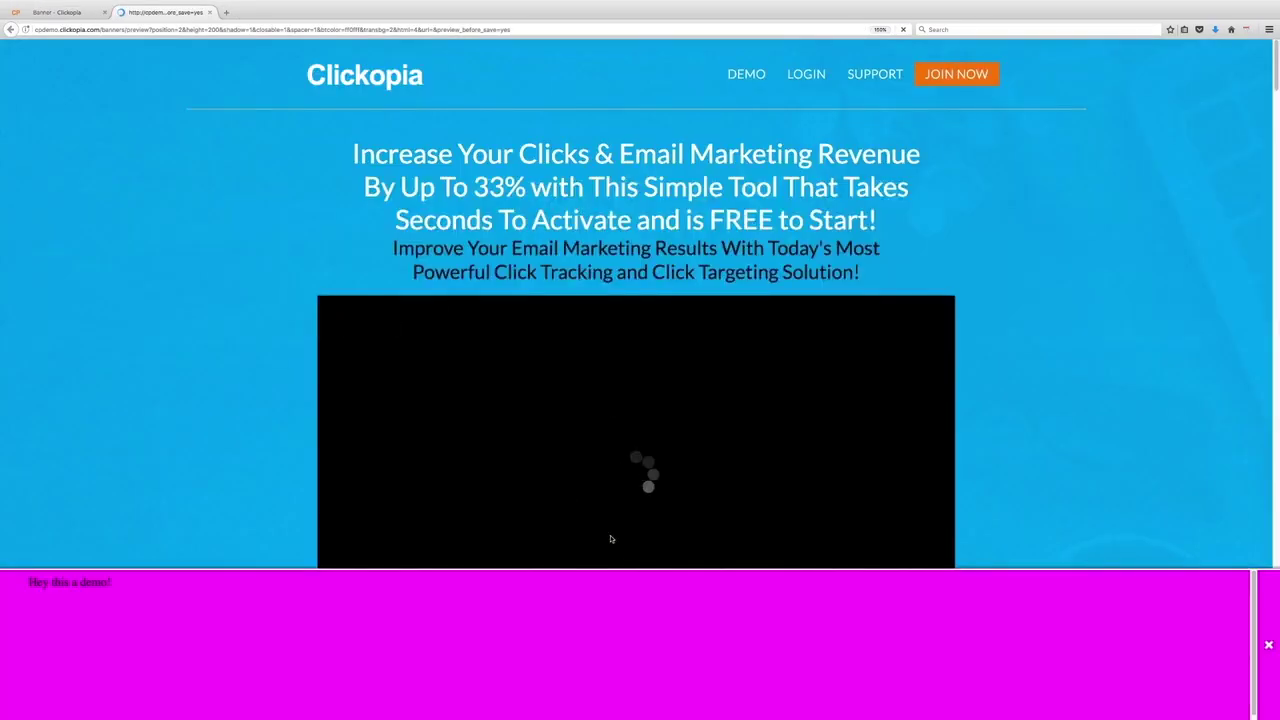
click(209, 12)
click(449, 637)
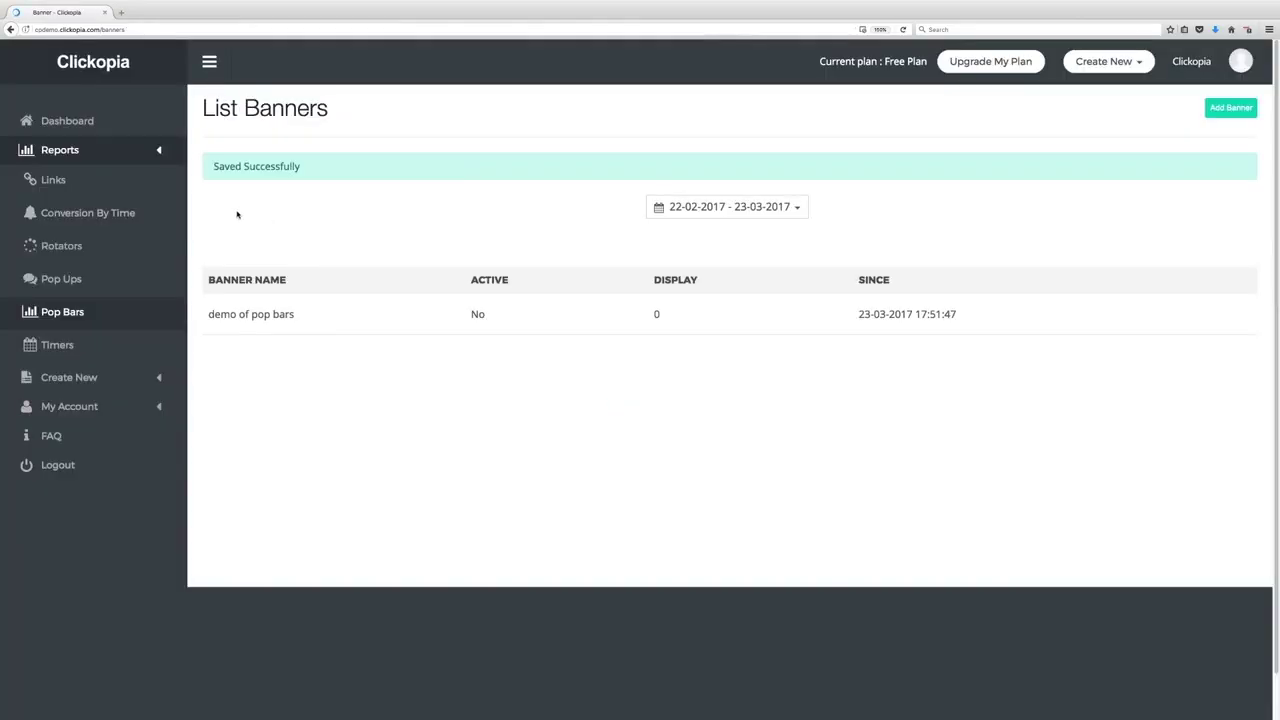
Step: Open the Demo Link Tracker link for editing and remove its Pop Up option
click(107, 185)
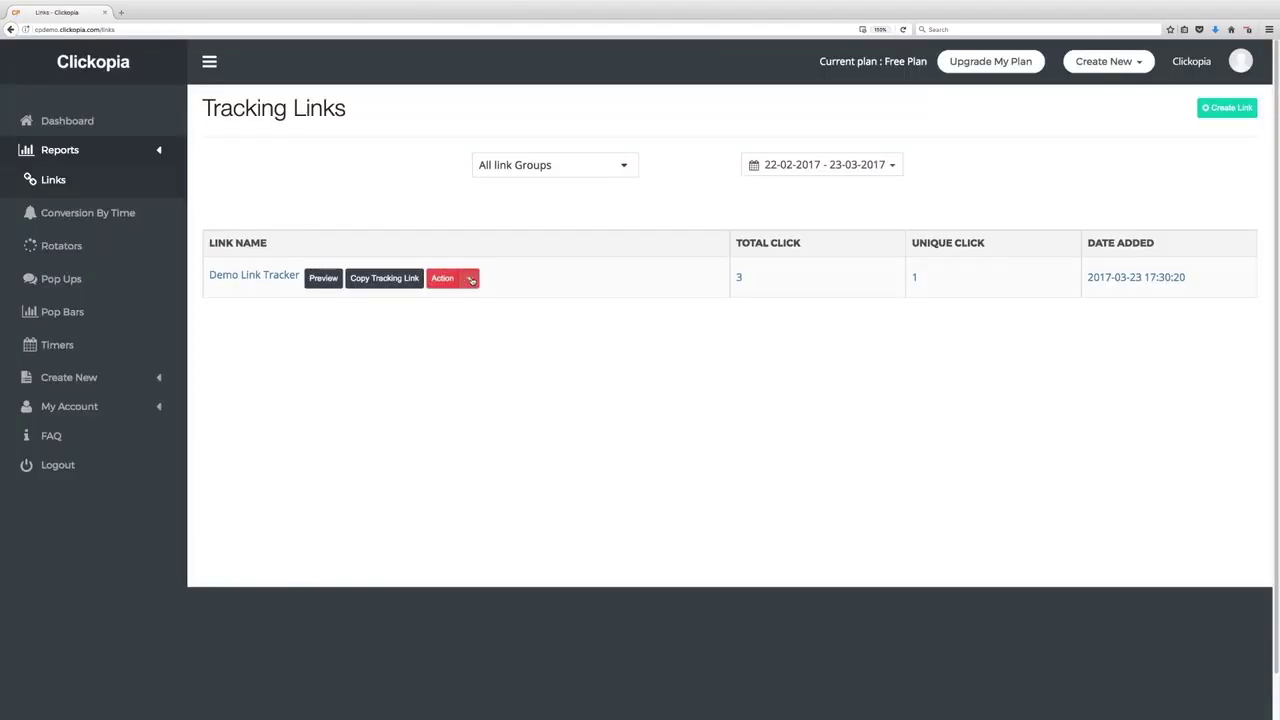
click(436, 284)
click(461, 325)
scroll(634, 449, down, 3)
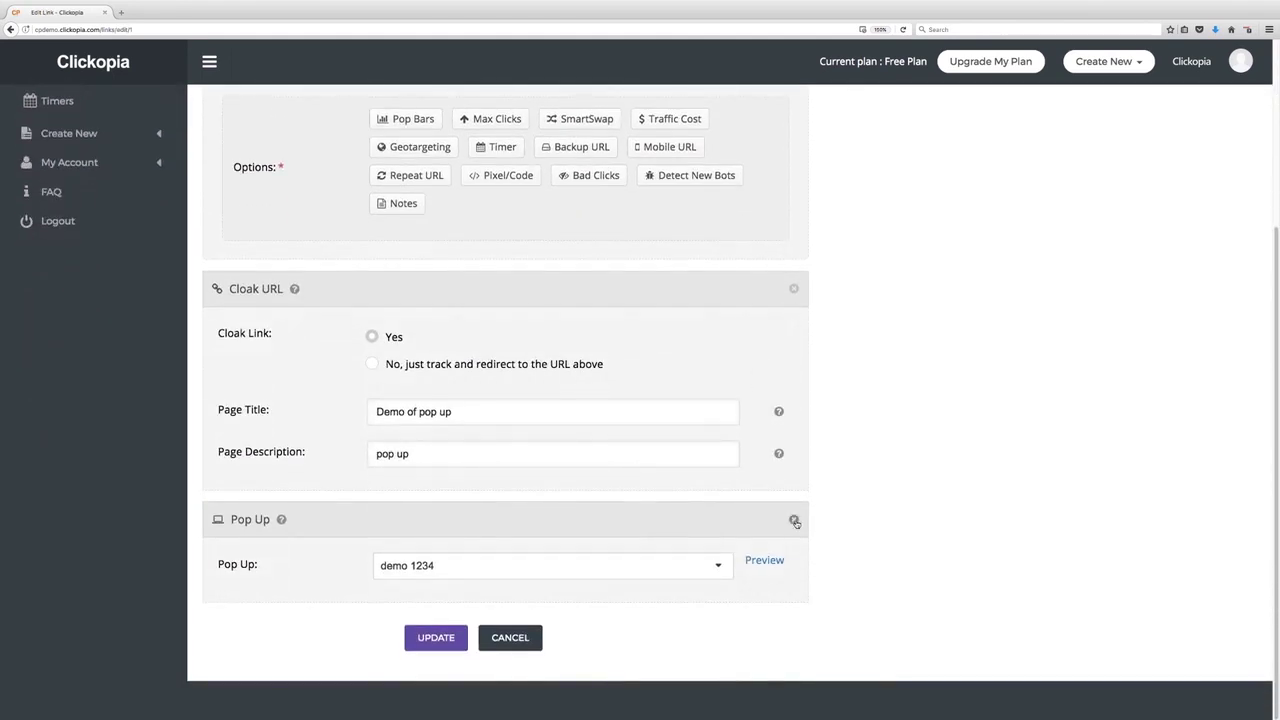
click(795, 521)
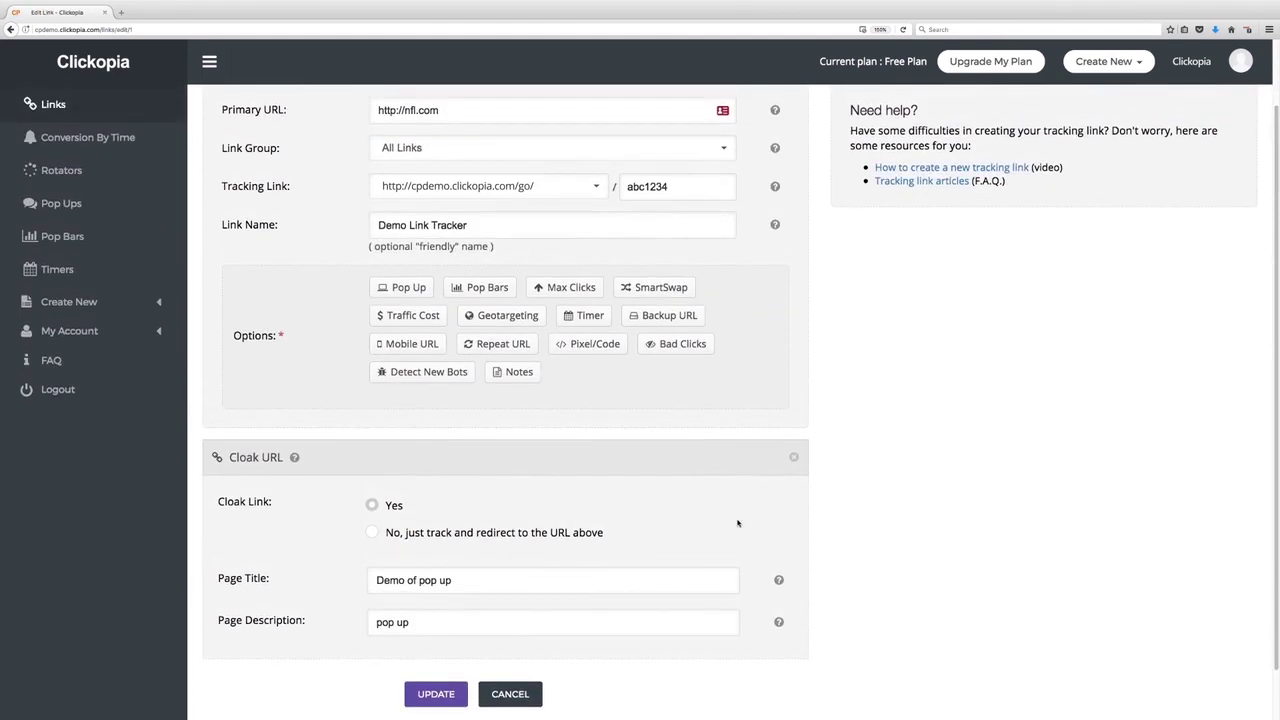
Step: Add the Pop Bars option to the link with "demo of pop bars" selected and update the link
click(458, 289)
click(437, 566)
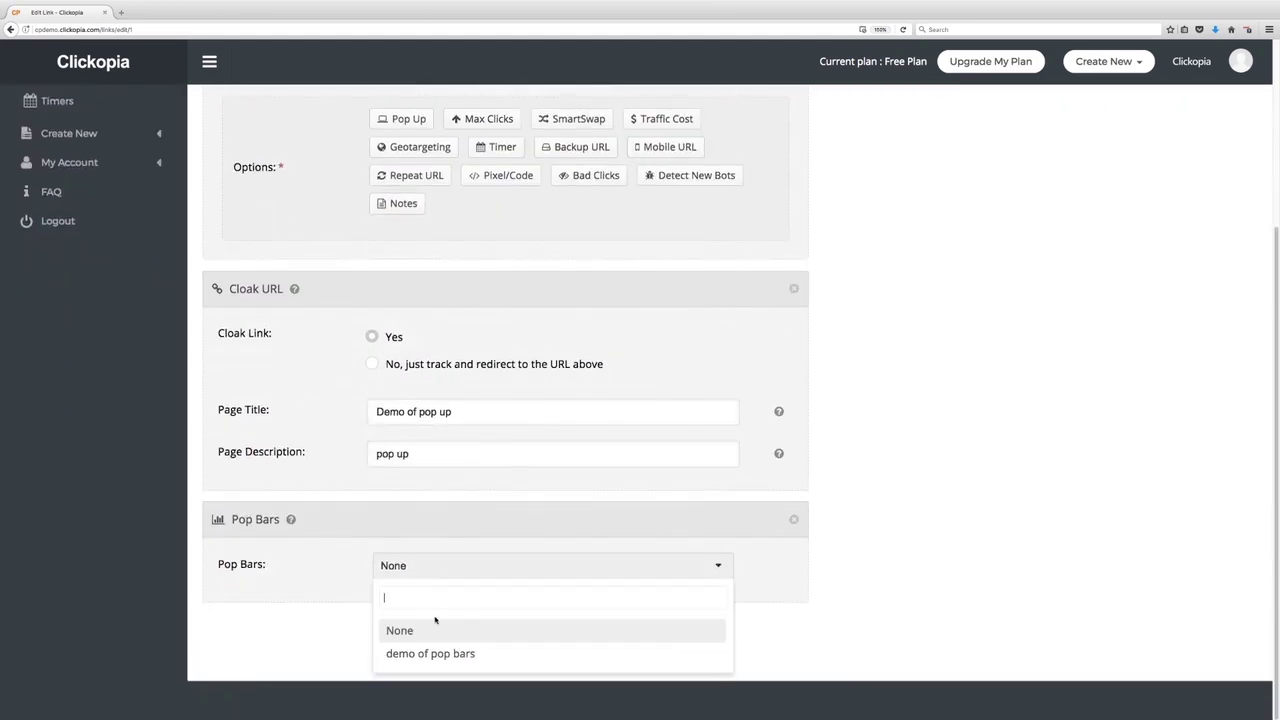
click(434, 654)
click(436, 637)
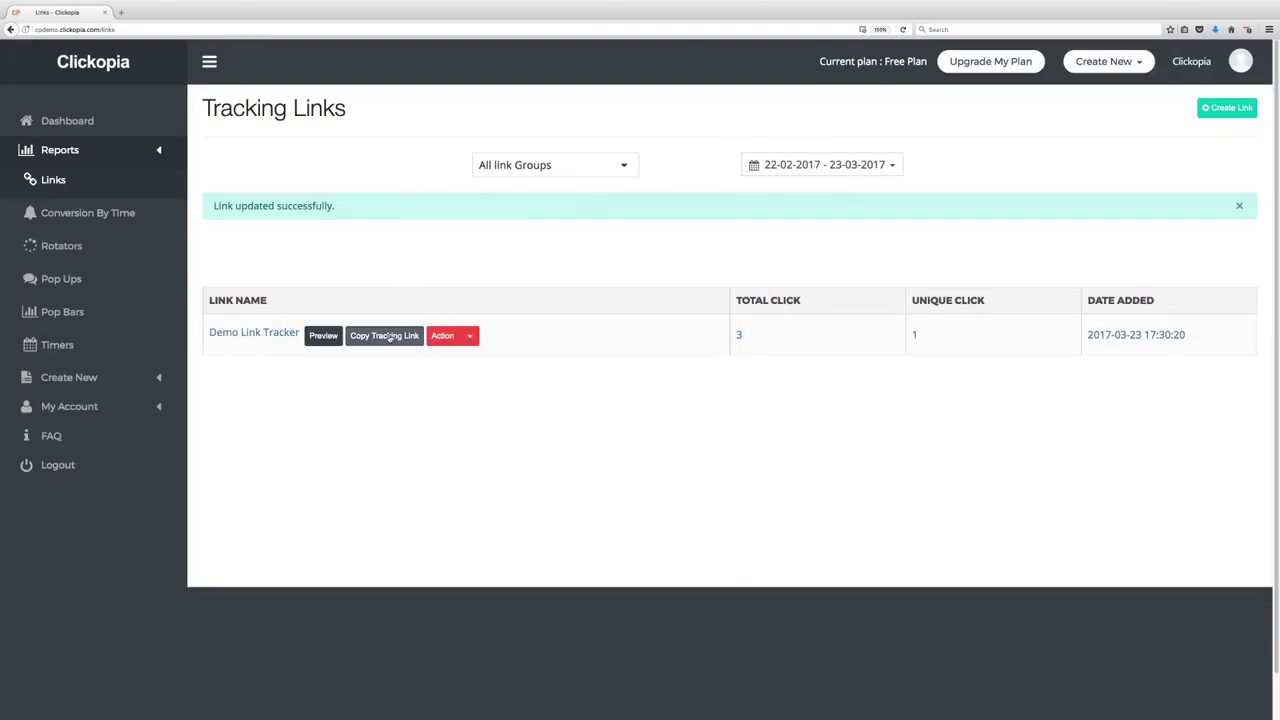
Step: Copy the Demo Link Tracker's tracking link and open it in a new browser tab
click(391, 336)
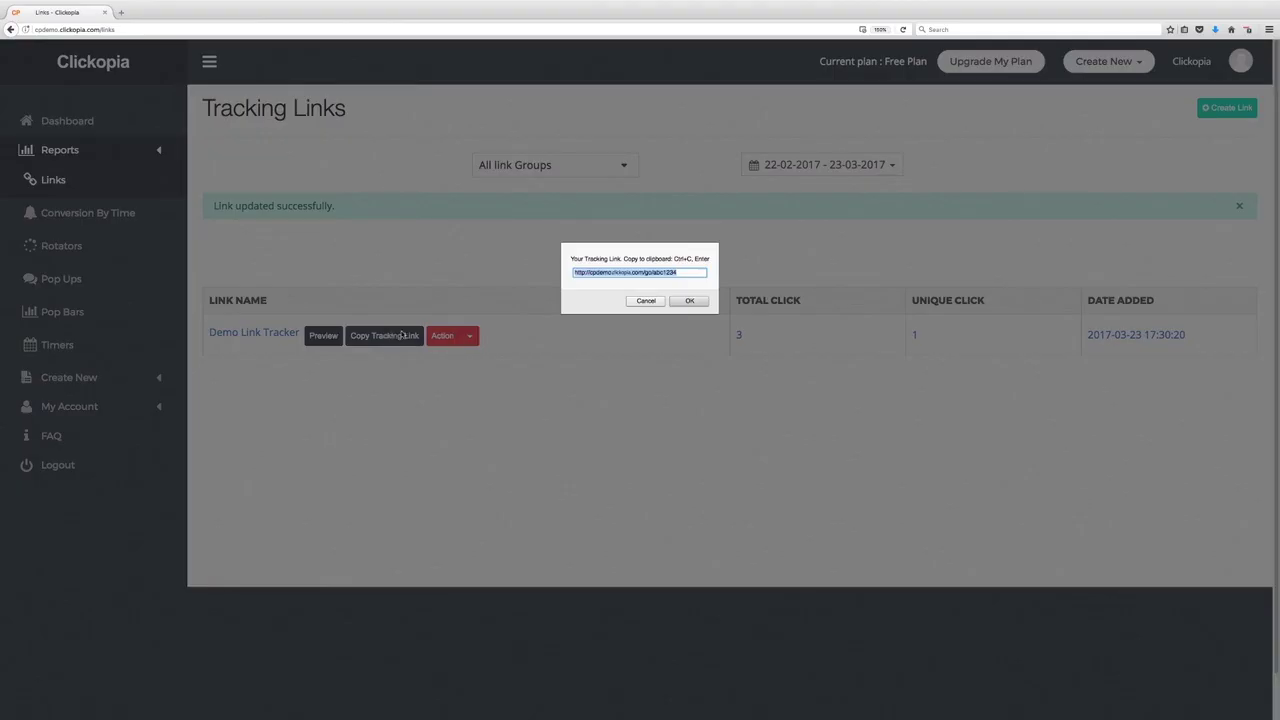
key(ctrl+c)
key(Return)
key(ctrl+t)
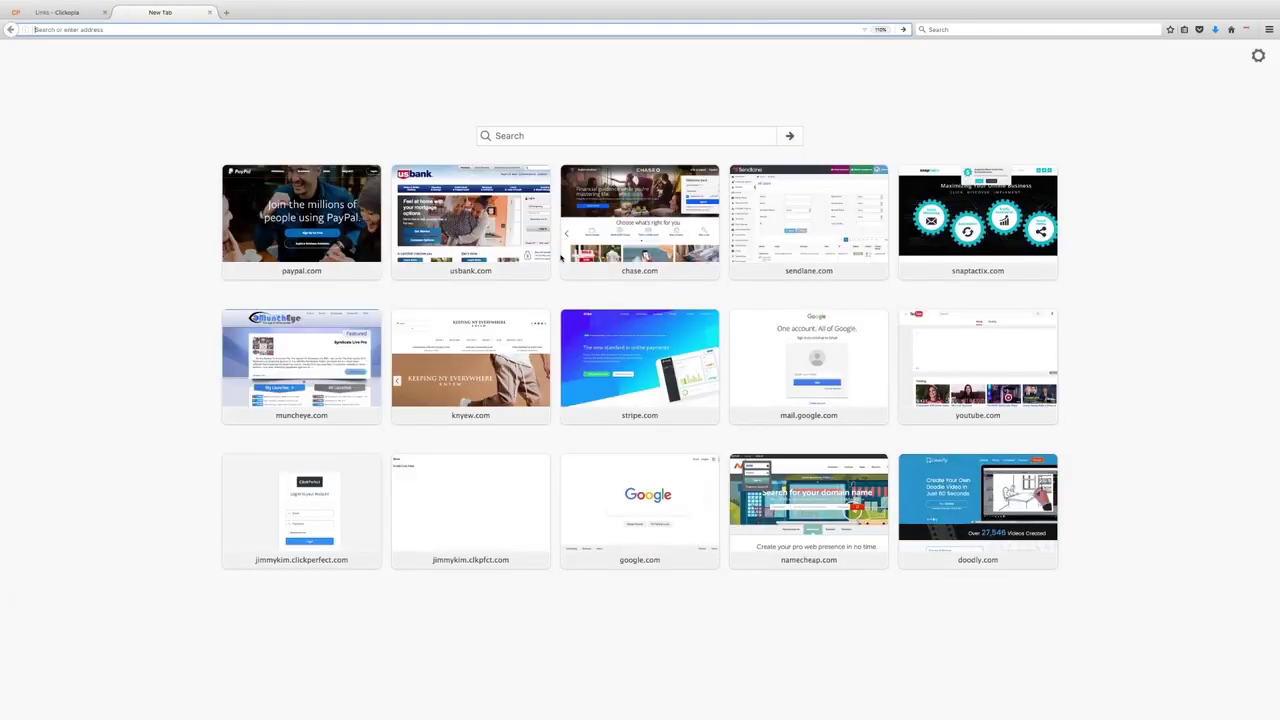
key(ctrl+v)
key(Return)
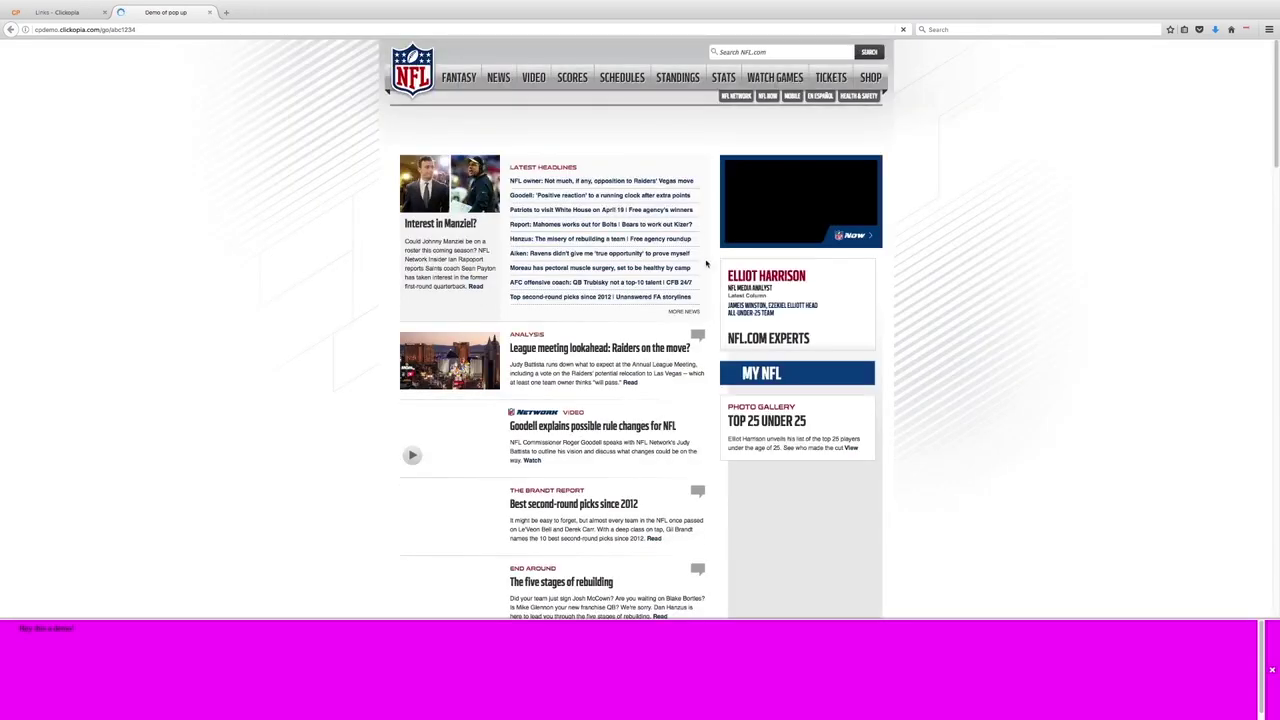
Step: Examine how the pop bar is displayed on different parts of the tracked page, and close that page
scroll(766, 486, down, 5)
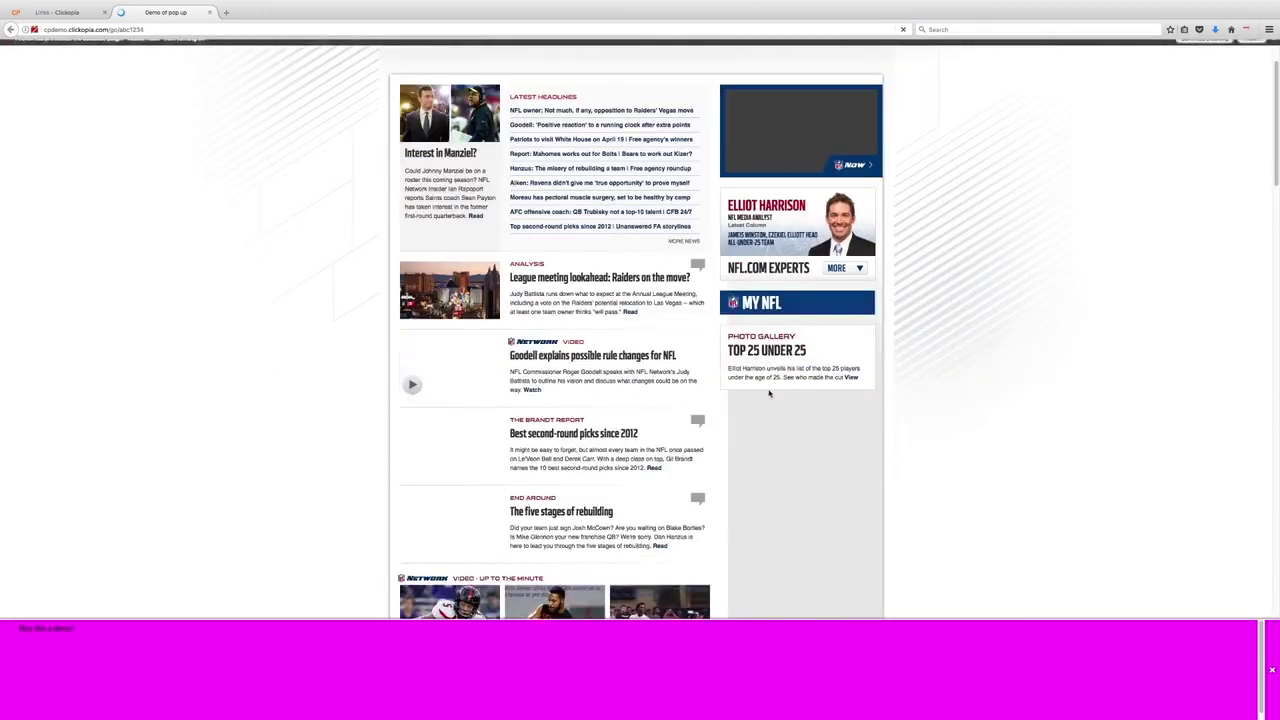
scroll(557, 656, up, 5)
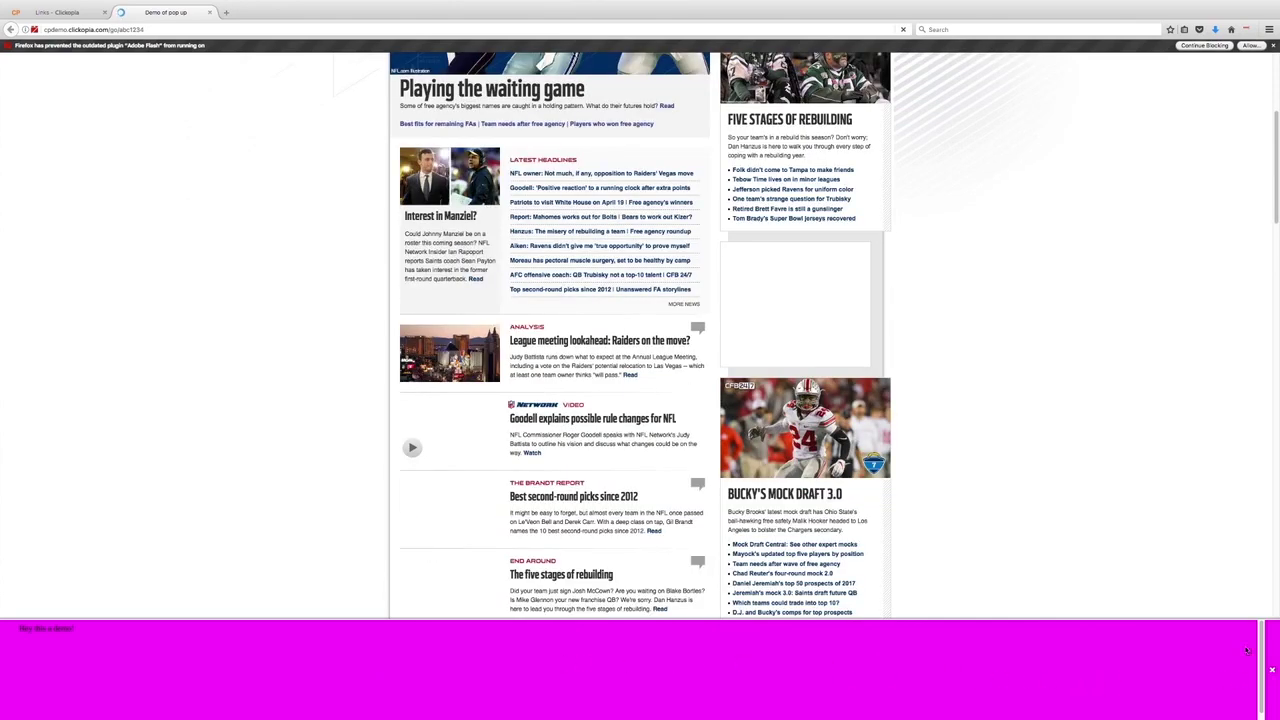
scroll(791, 435, down, 2)
scroll(791, 435, down, 6)
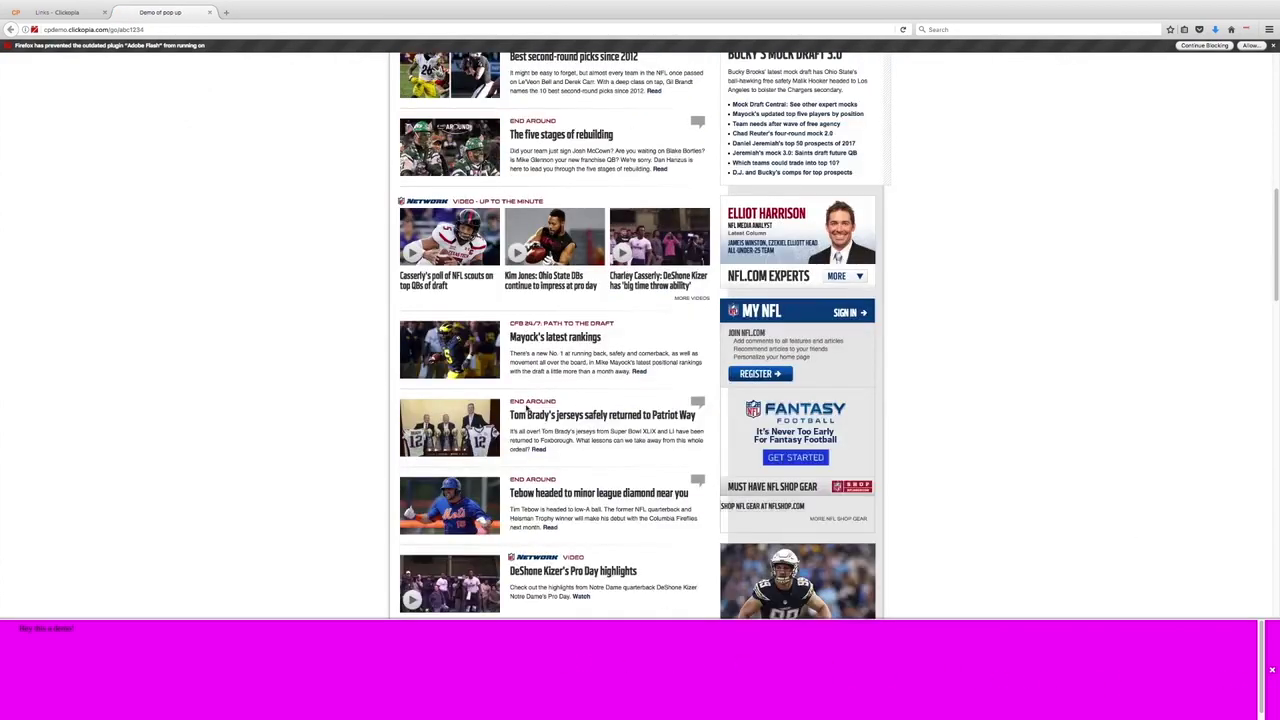
scroll(516, 417, up, 12)
scroll(516, 417, up, 2)
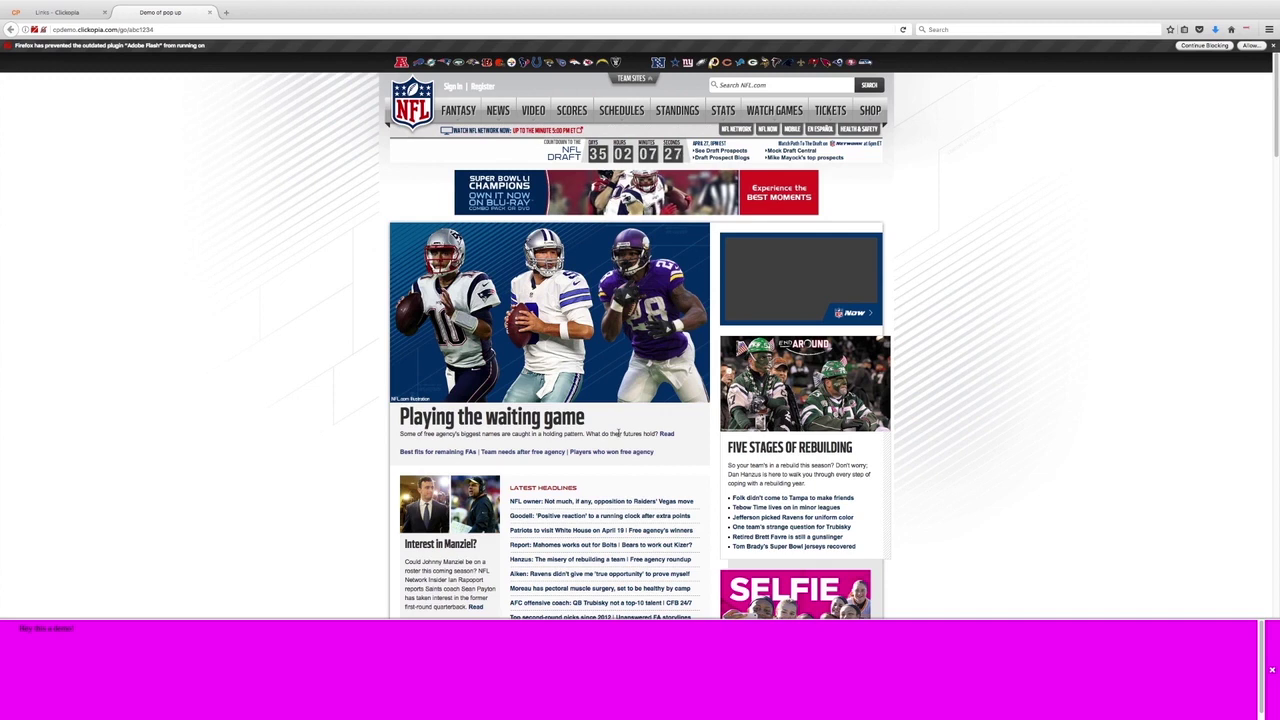
click(127, 30)
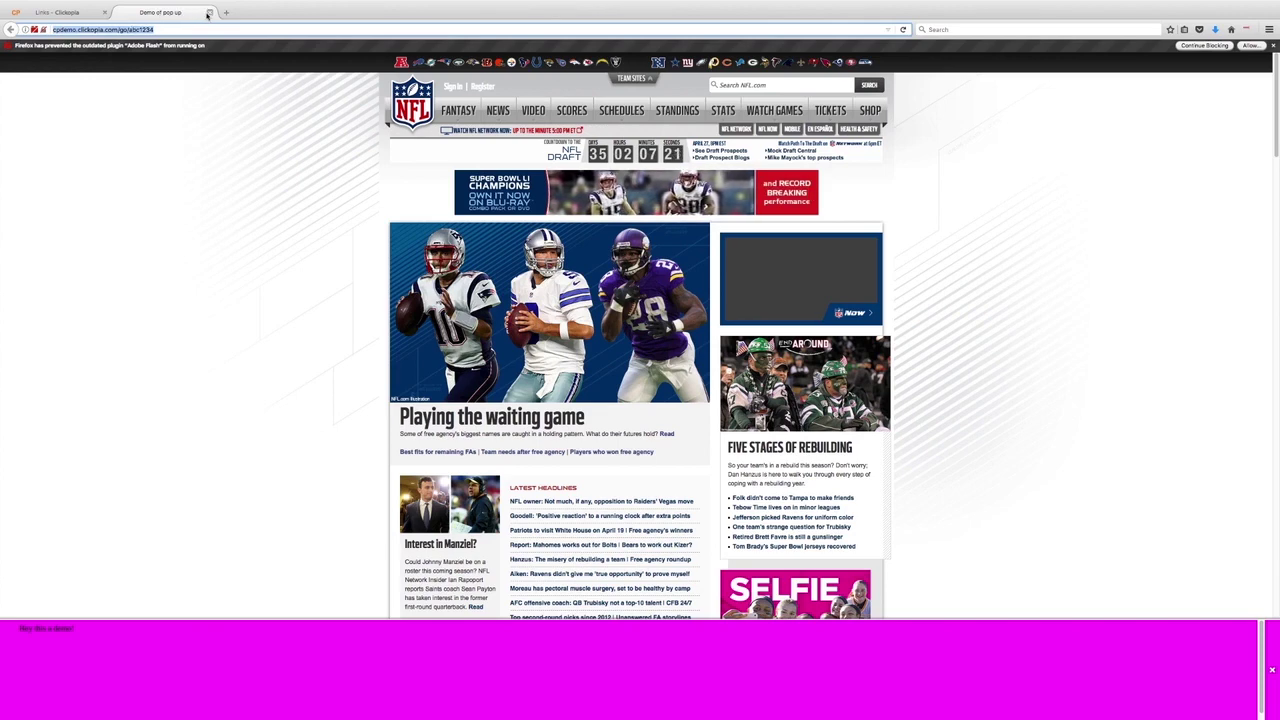
click(208, 12)
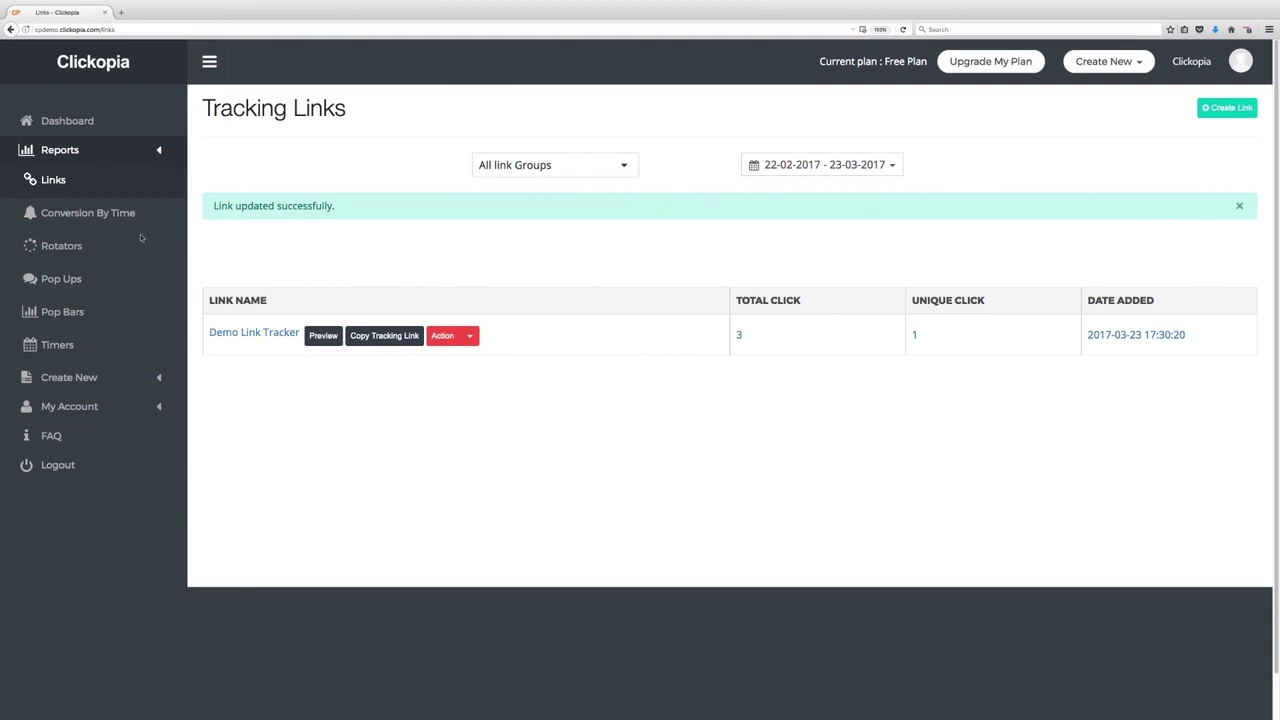
Step: Open the "demo of pop bars" banner for editing and check its button color
click(69, 322)
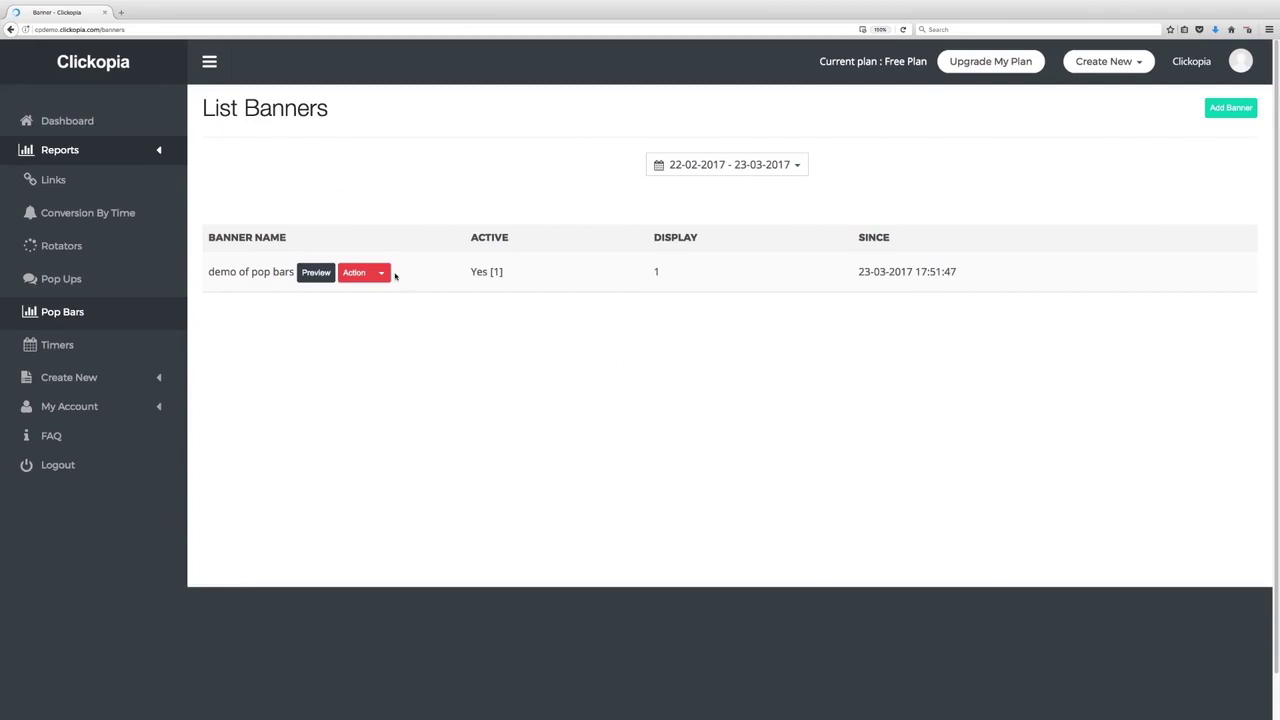
click(381, 272)
click(357, 297)
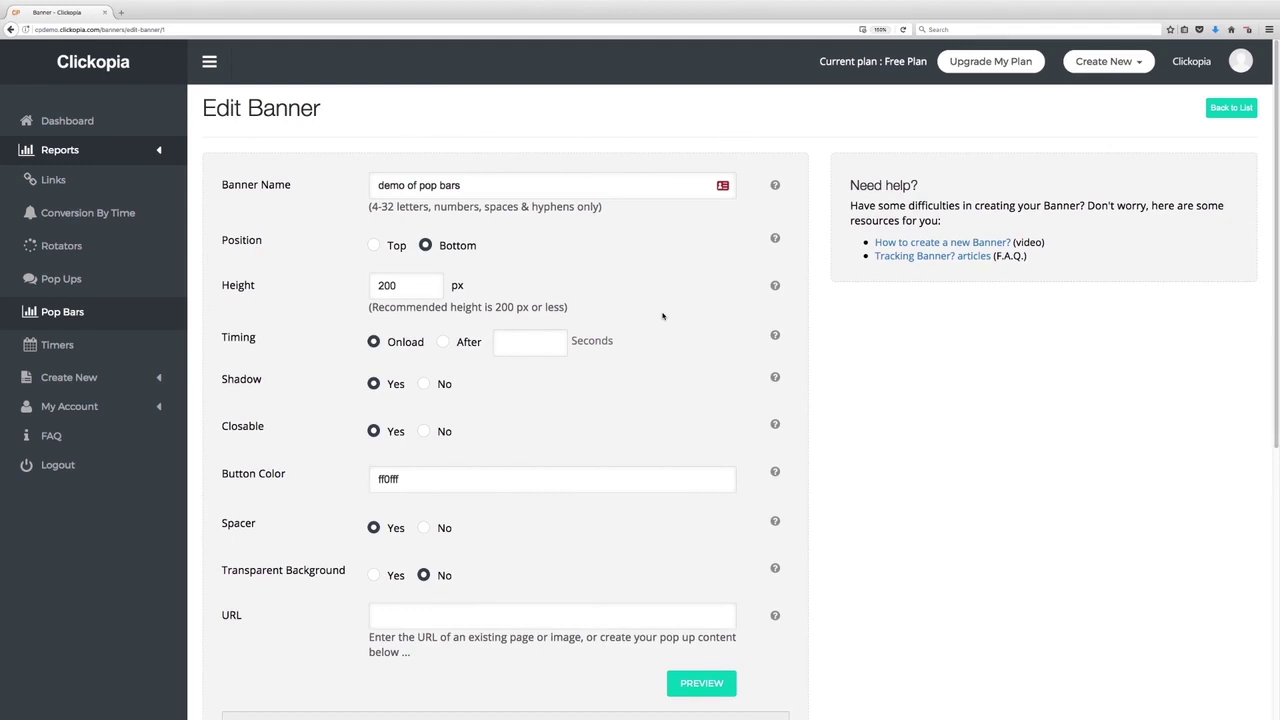
scroll(663, 315, down, 3)
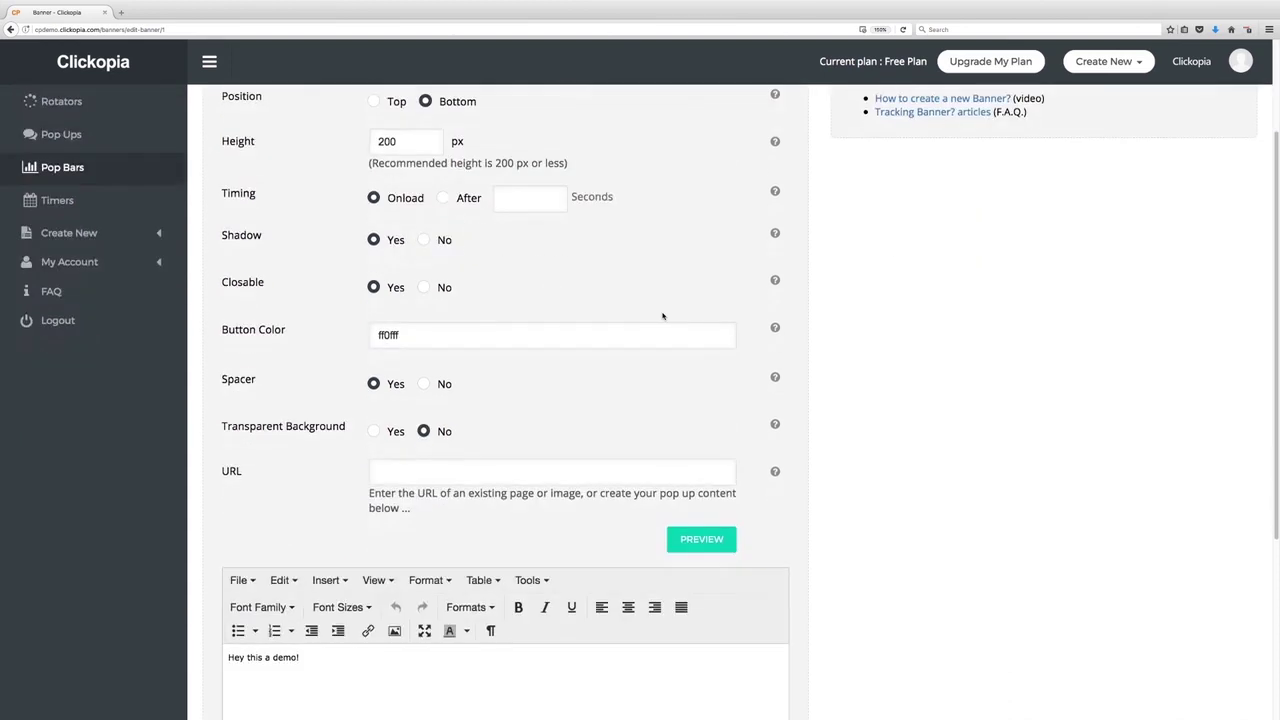
click(476, 322)
click(577, 307)
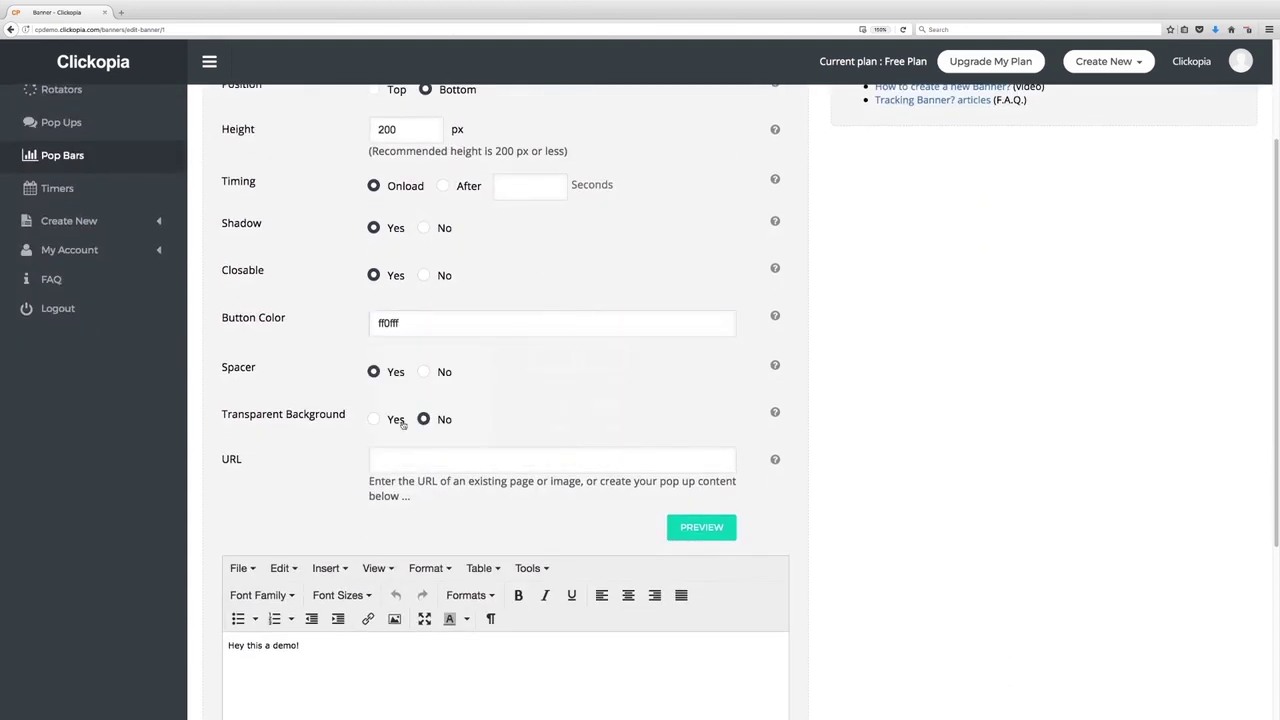
Step: Center the text "Hey this a demo!" in the banner's content
scroll(476, 465, down, 5)
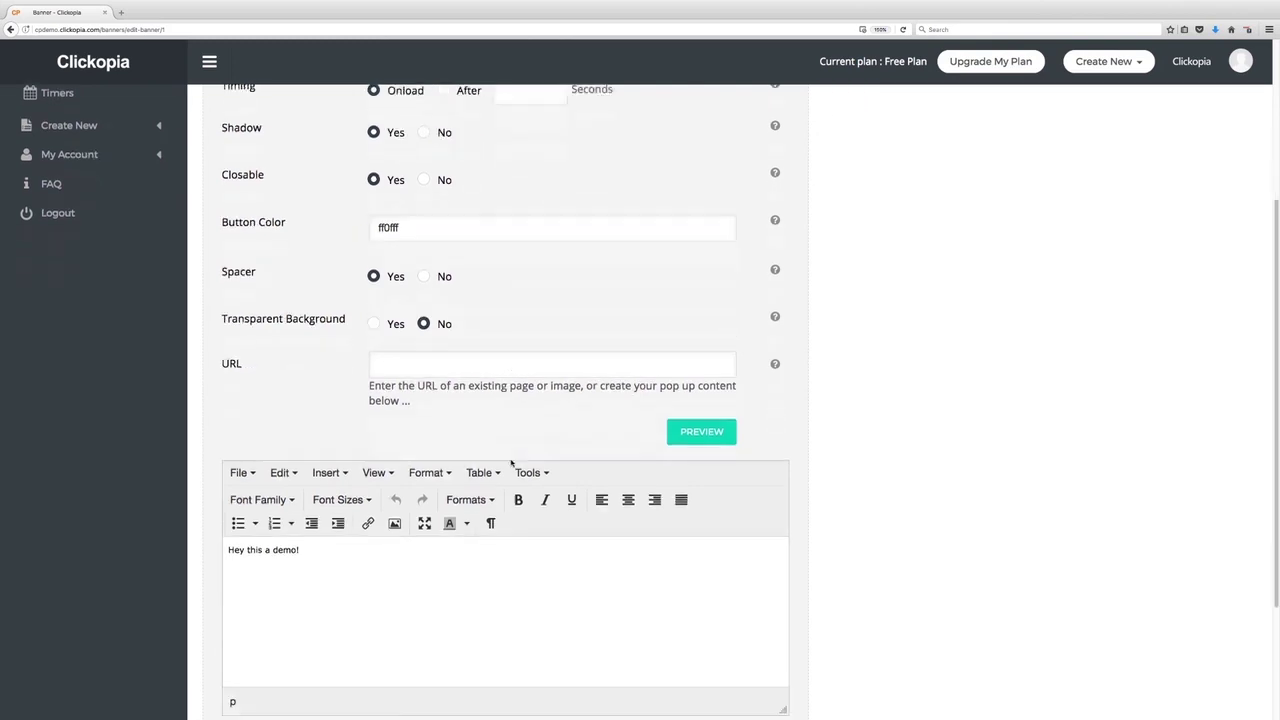
drag(368, 411, 185, 367)
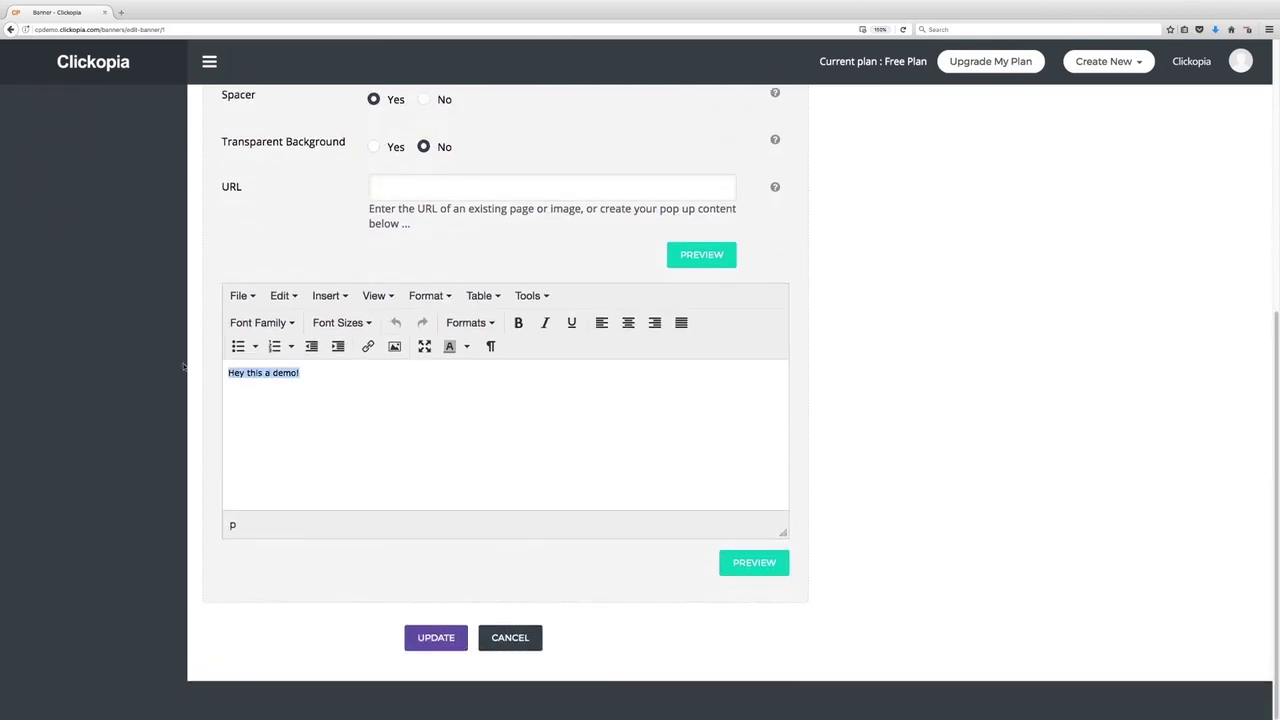
click(628, 322)
click(593, 401)
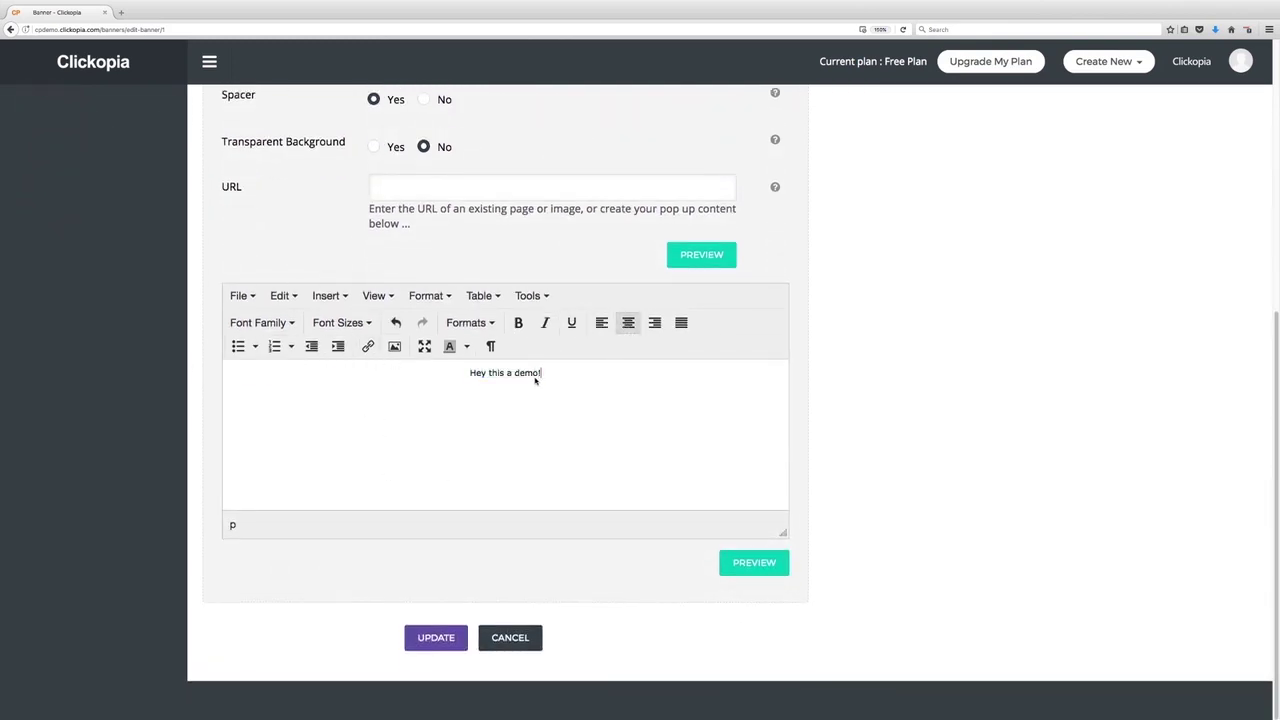
Step: Set the font size of the banner's content text to 32pt
drag(541, 375, 468, 375)
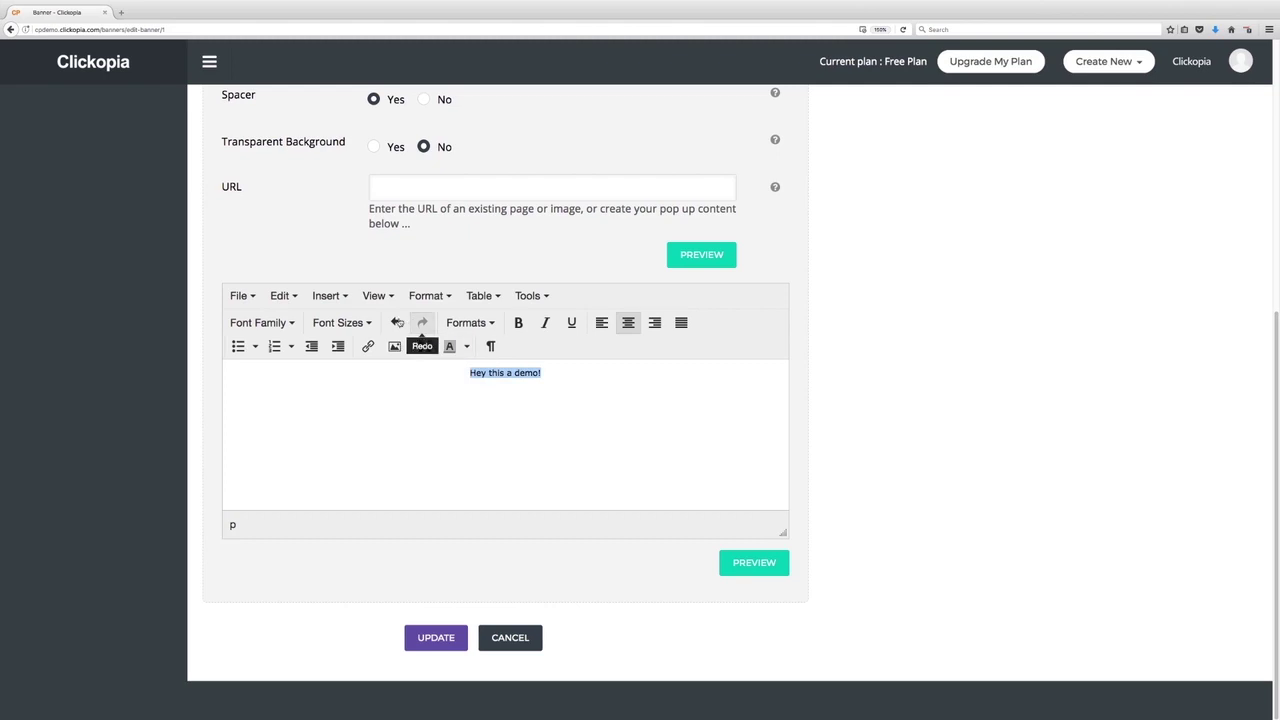
click(341, 322)
scroll(331, 430, down, 5)
click(337, 537)
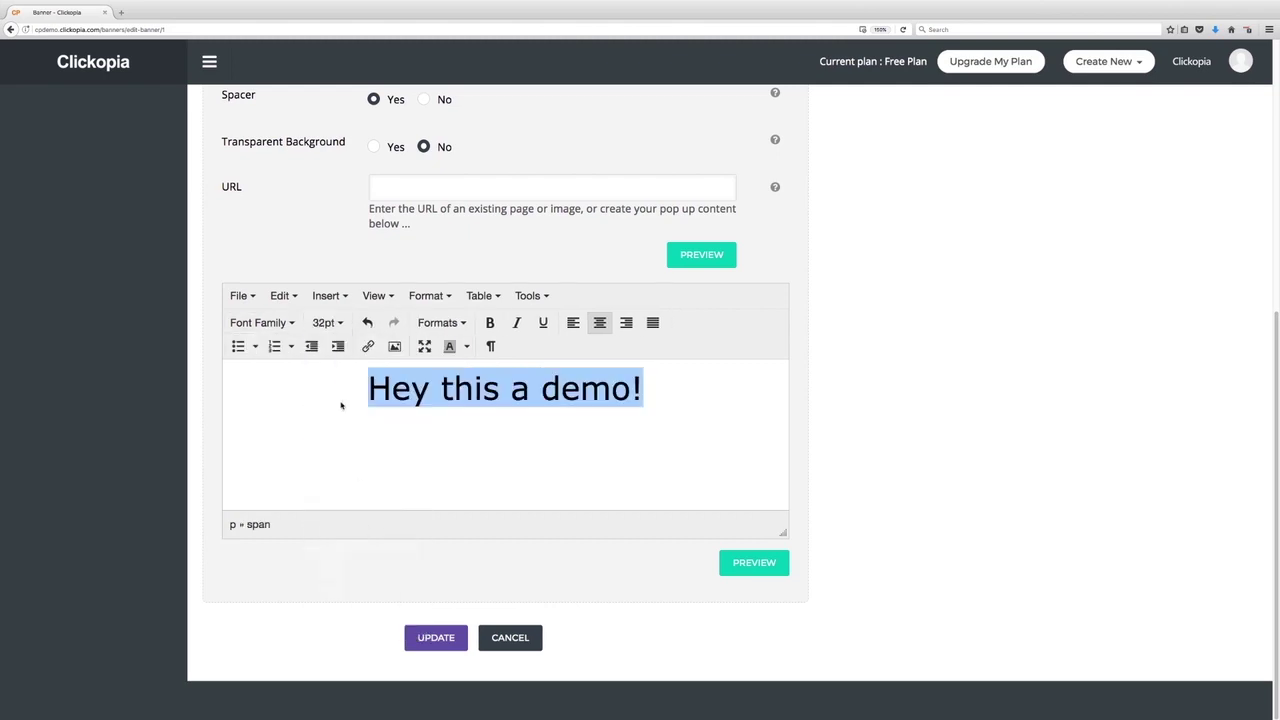
Step: Format the banner text "Hey this a demo!" in bold Comic Sans MS and preview the banner
click(279, 330)
click(284, 443)
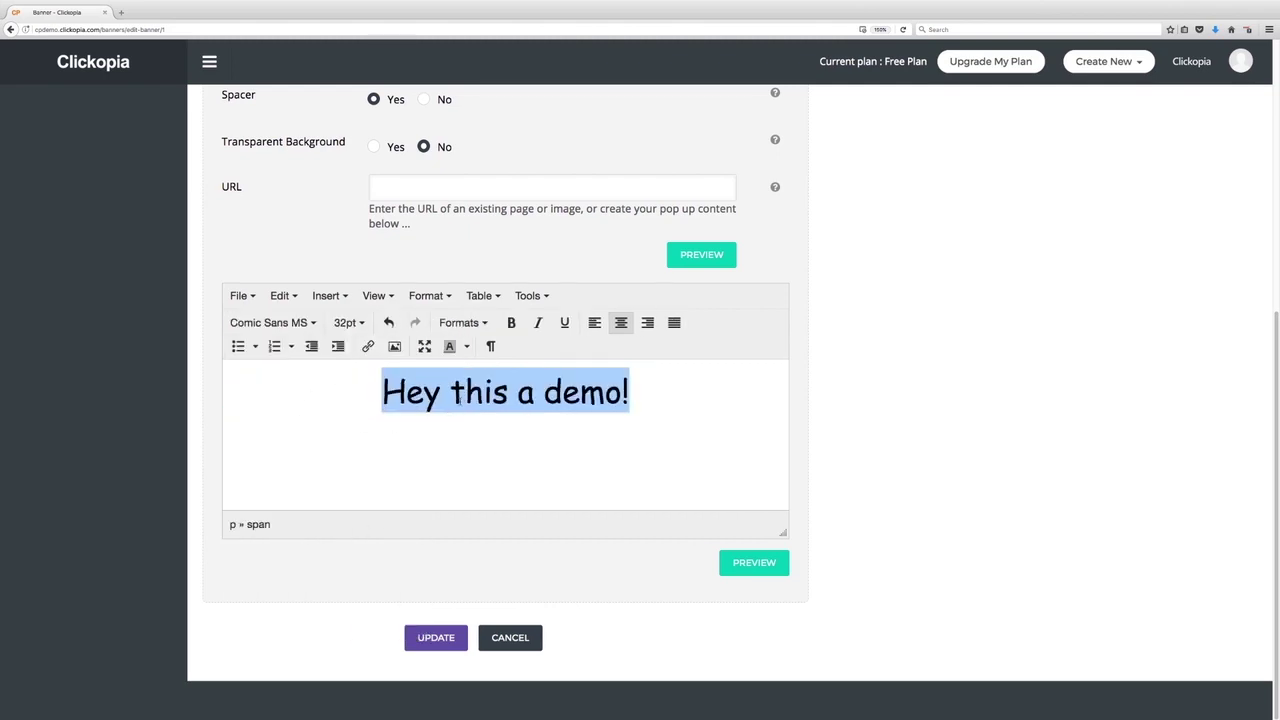
click(511, 322)
click(700, 490)
click(754, 562)
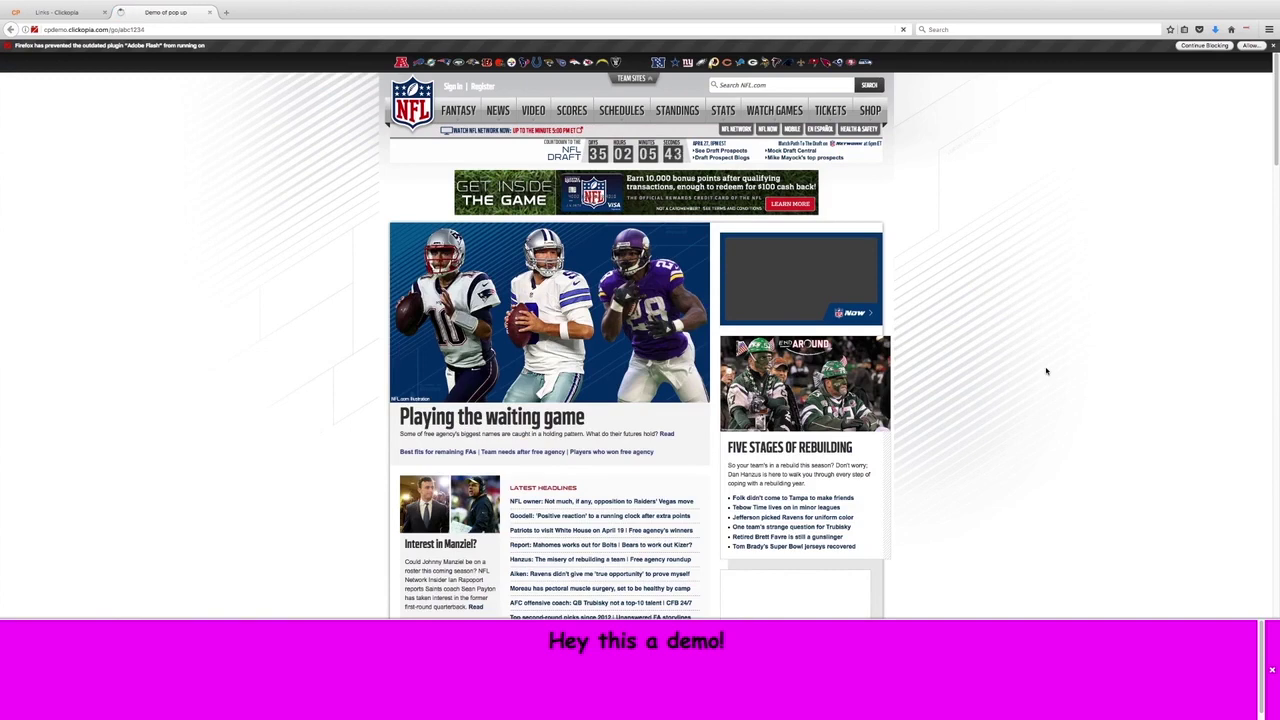
Step: Examine the restyled pop bar along the tracked page, and open nfl.com directly in the same tab
scroll(494, 478, down, 7)
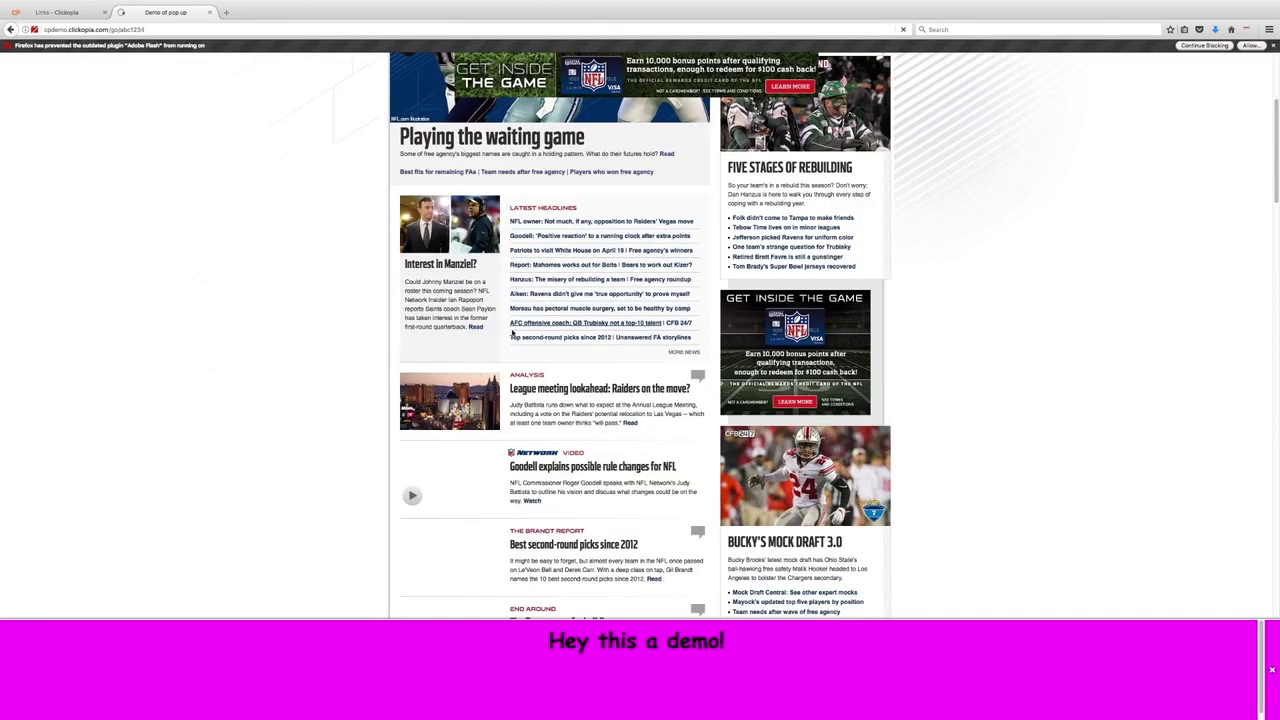
scroll(494, 478, up, 5)
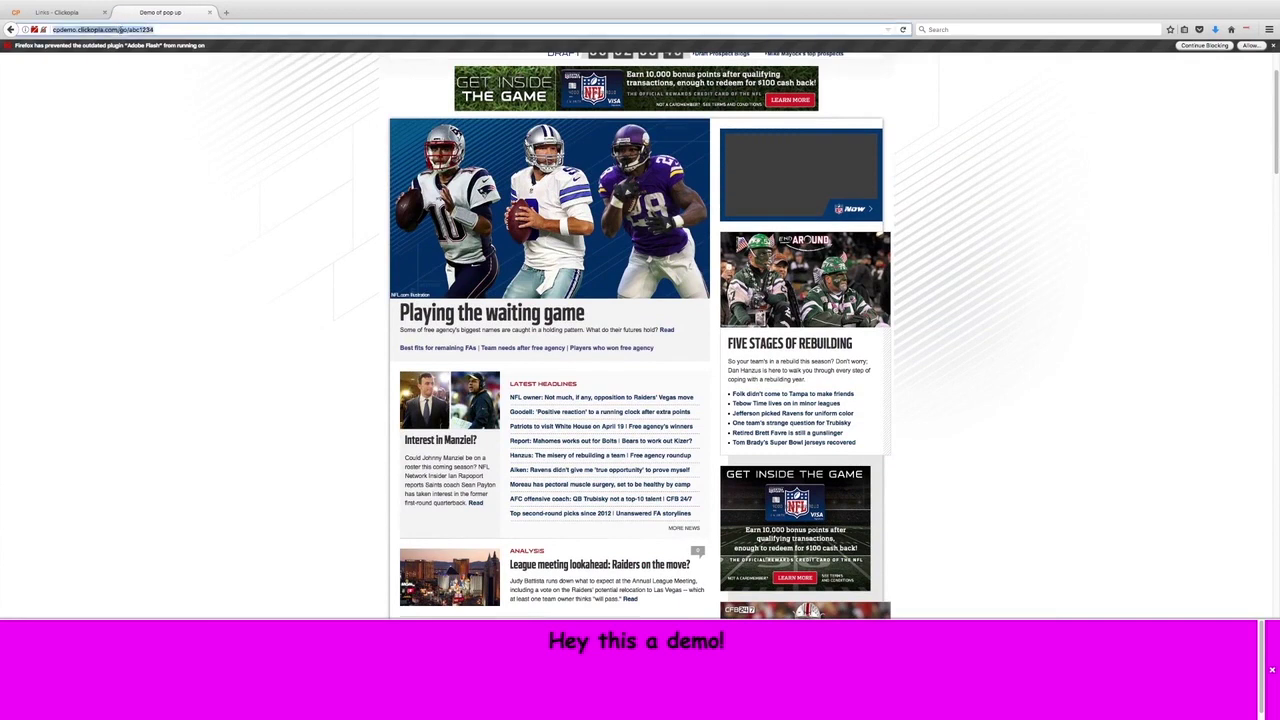
click(123, 29)
text(nfl.com)
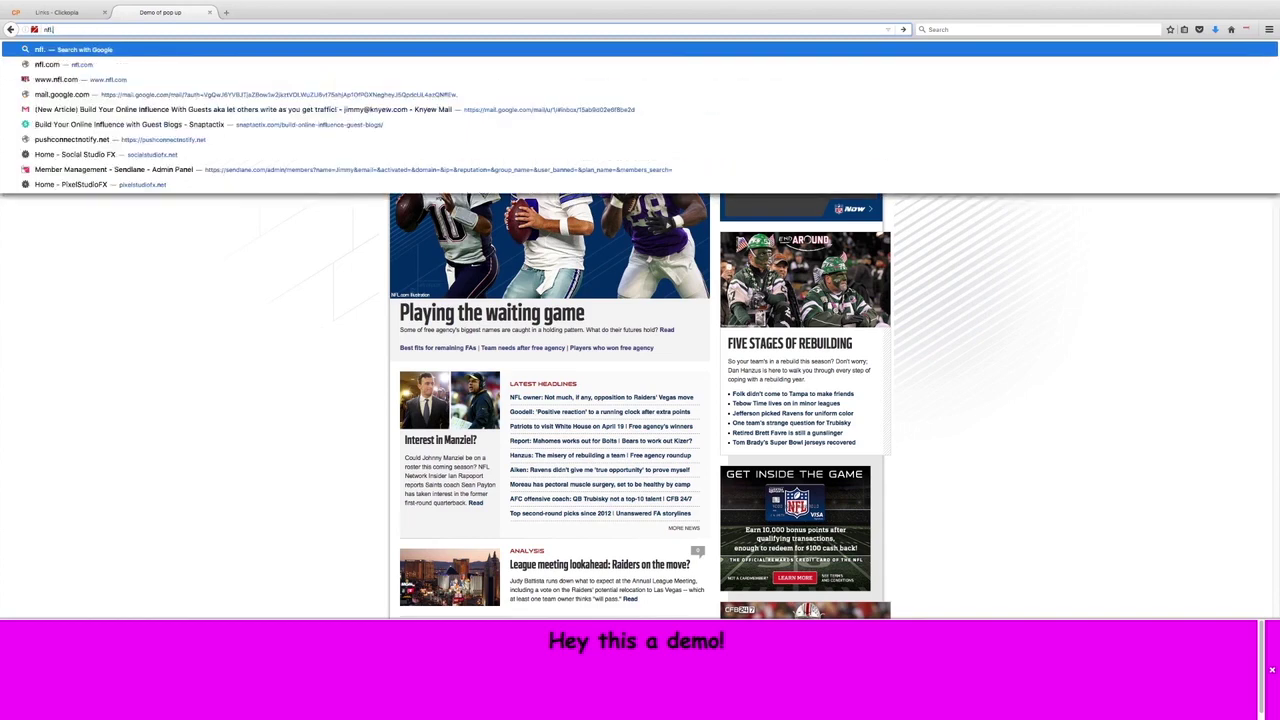
key(Return)
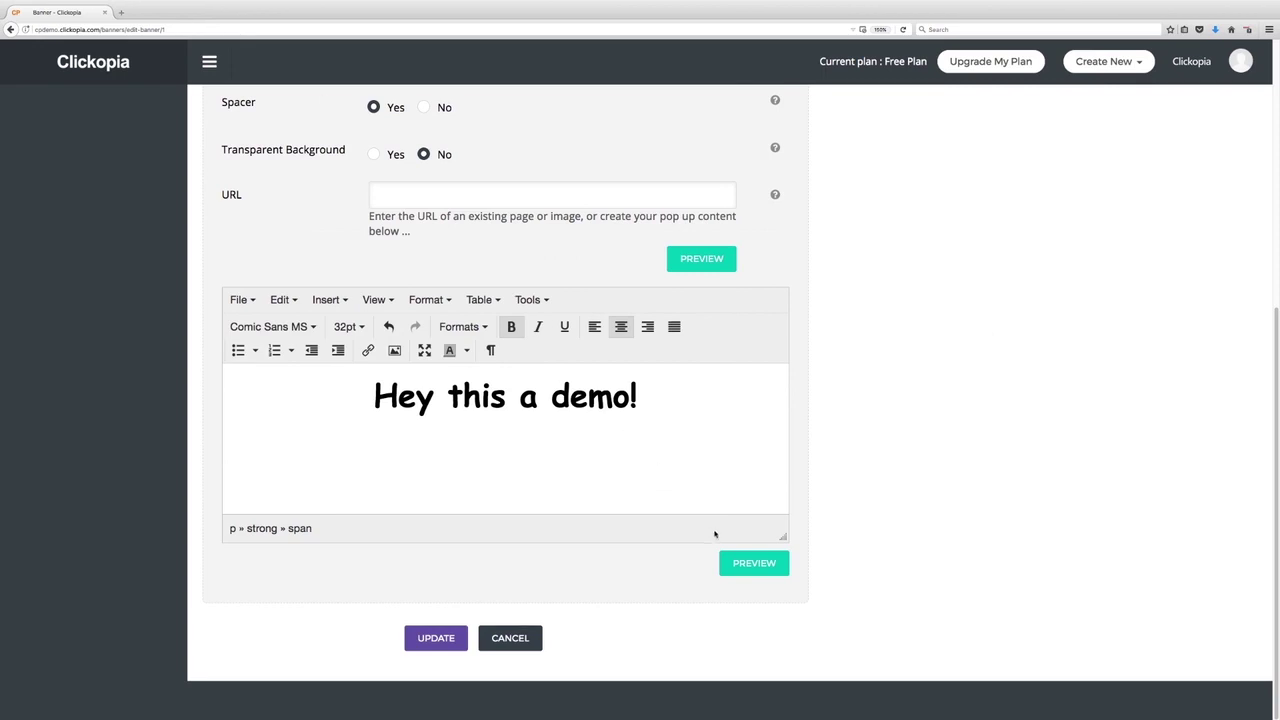
Step: Save the updated banner
click(436, 638)
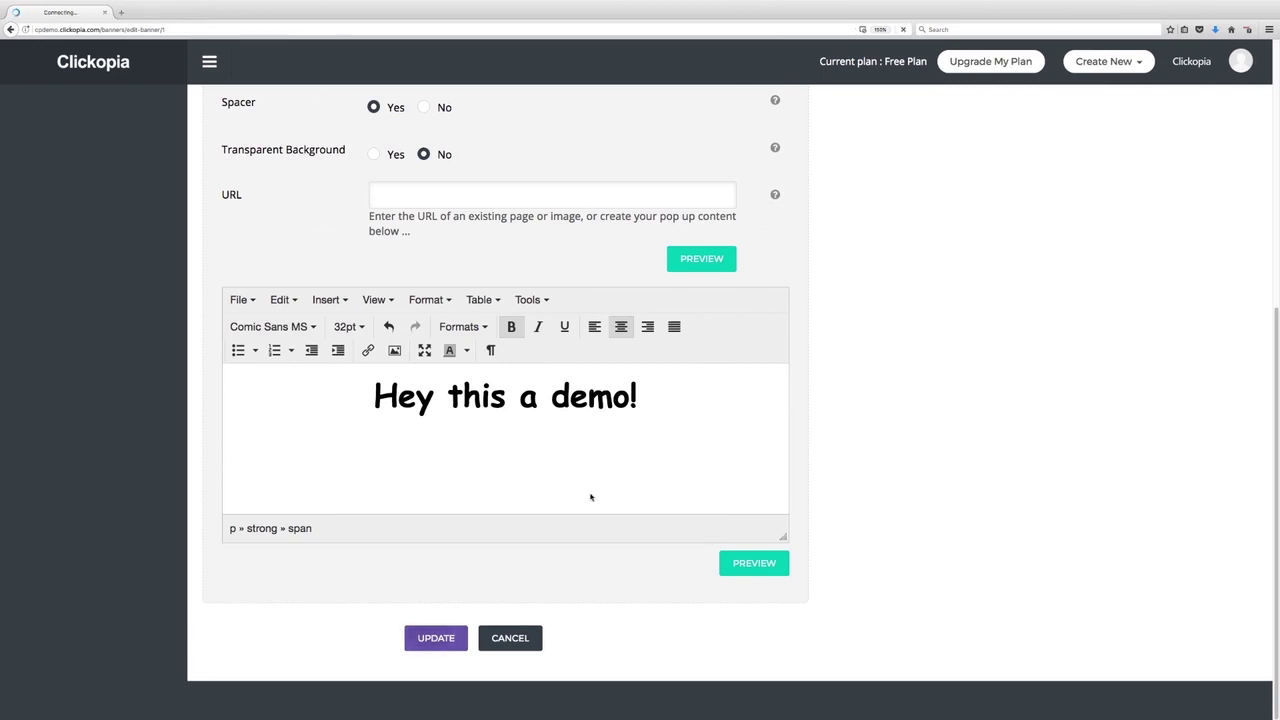